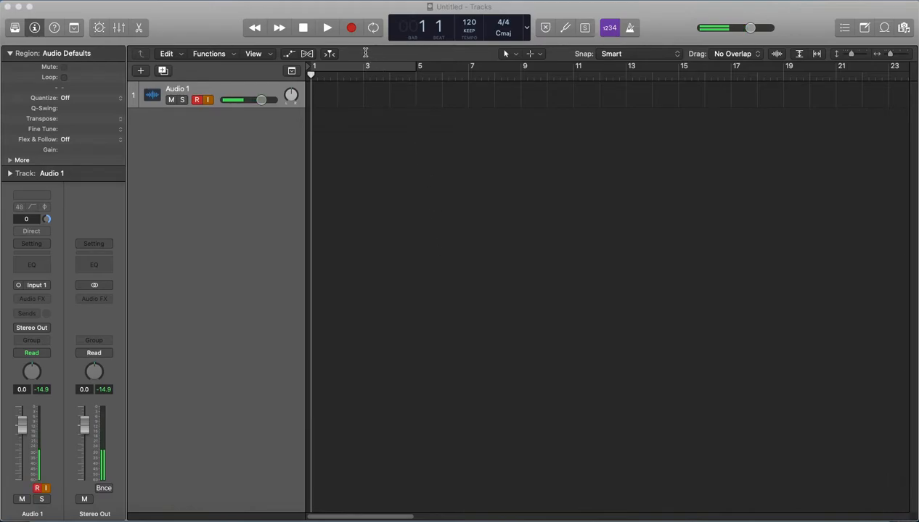
Record an audio take on the Audio 1 track from bar 1 to about bar 7
left_click(354, 11)
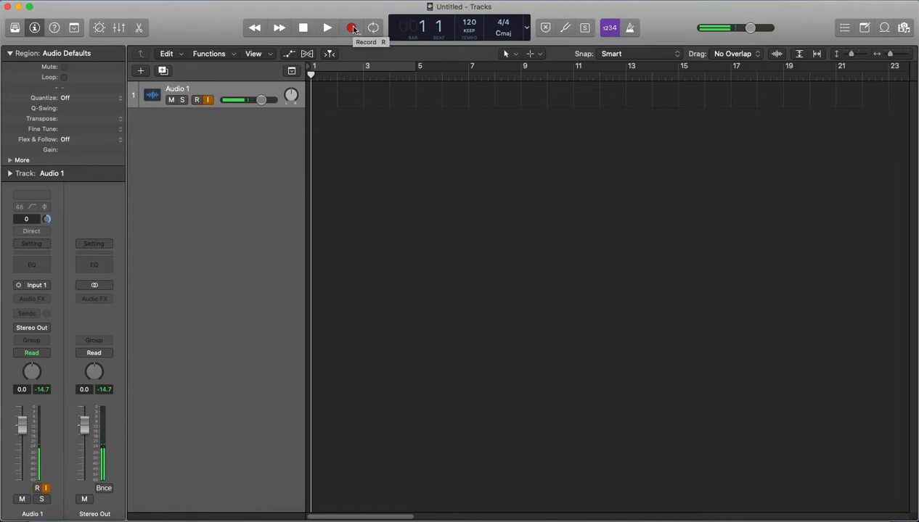
left_click(352, 27)
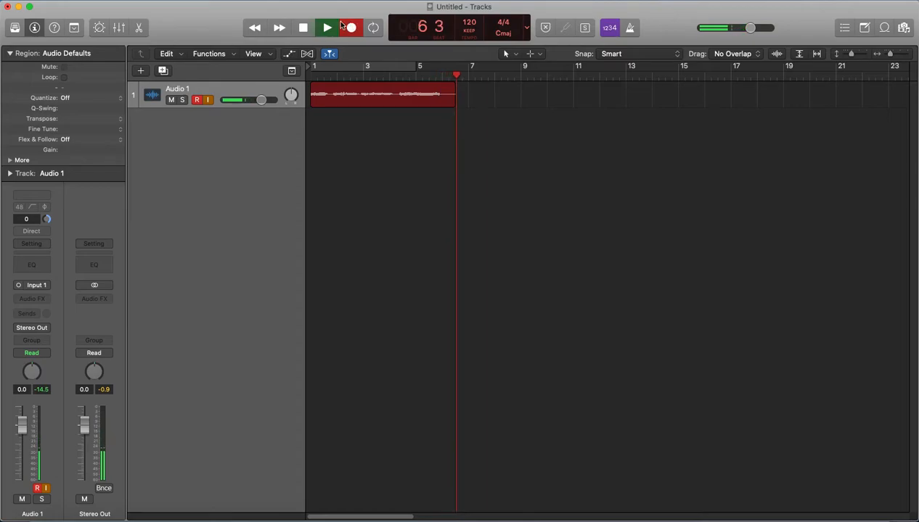
left_click(304, 27)
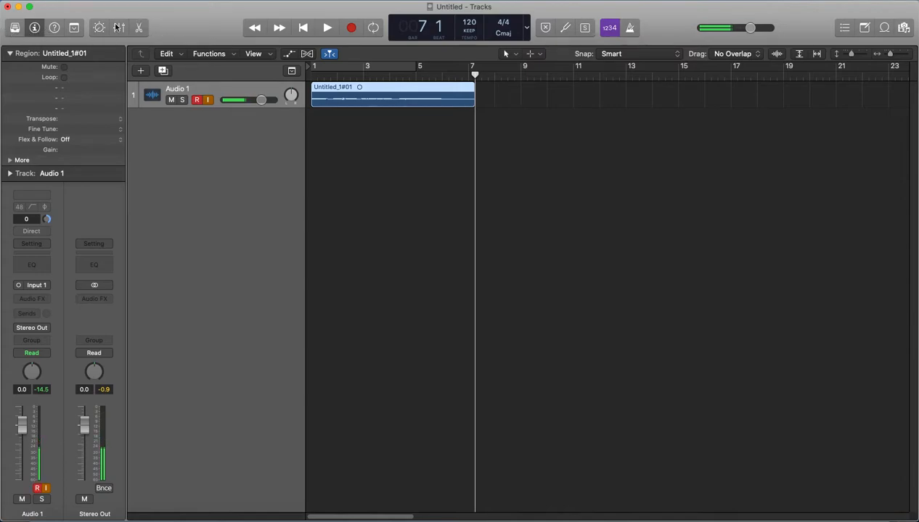
Hide the inspector, open the audio track editor for the recorded region, and enlarge it to fill most of the window
left_click(34, 28)
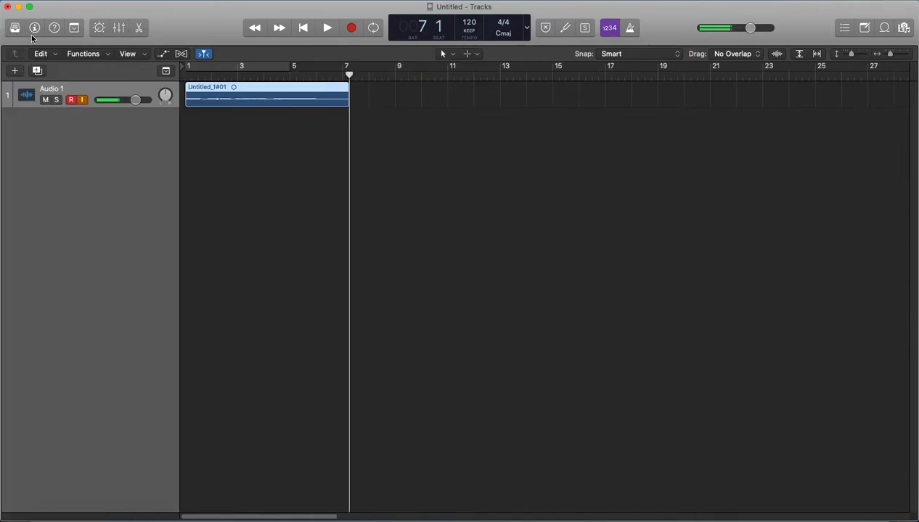
left_click(140, 30)
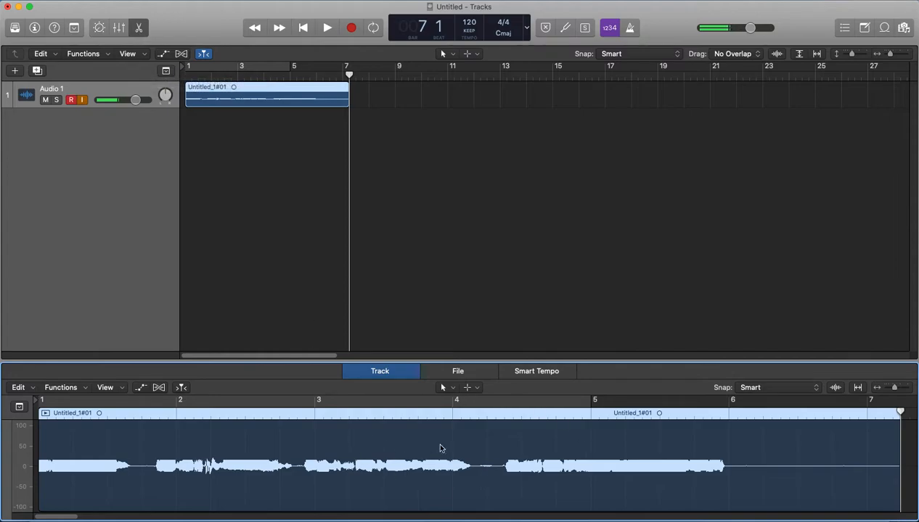
left_click_drag(405, 360, 410, 145)
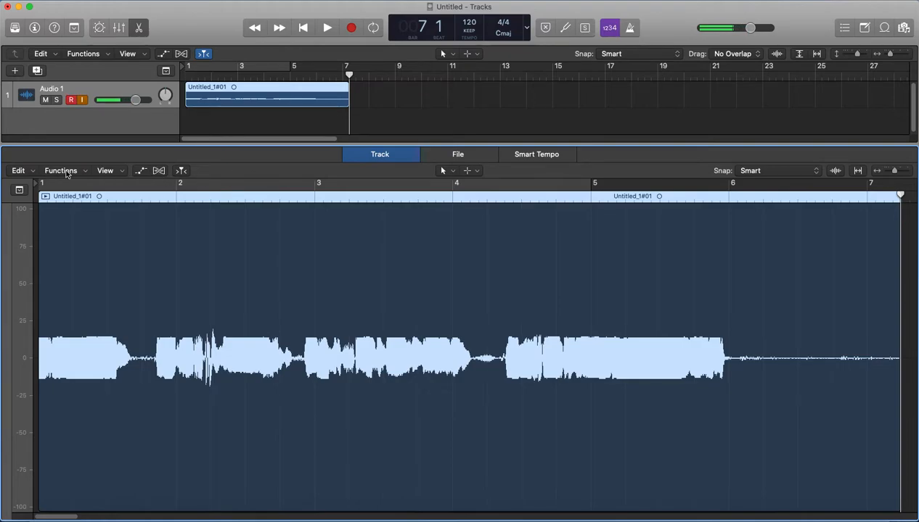
Turn on Flex for the Audio 1 track and set its mode to Flex Pitch
left_click(161, 176)
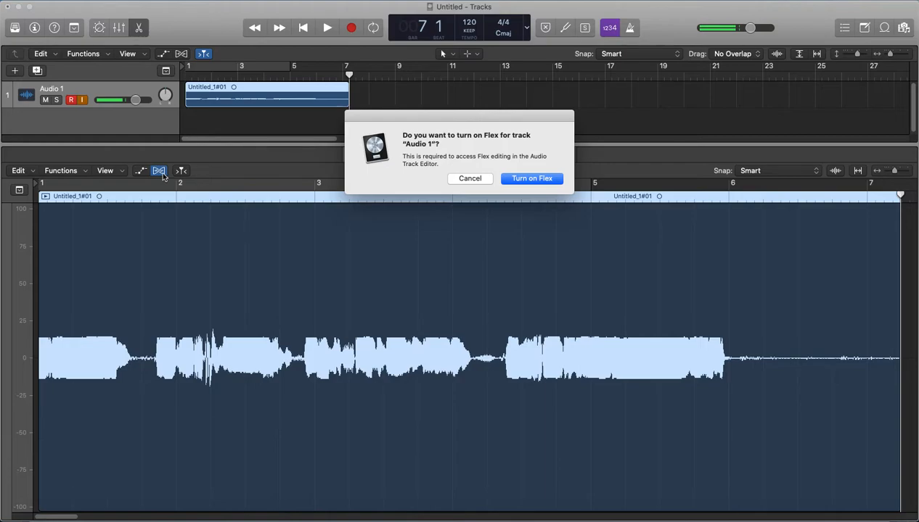
left_click(527, 180)
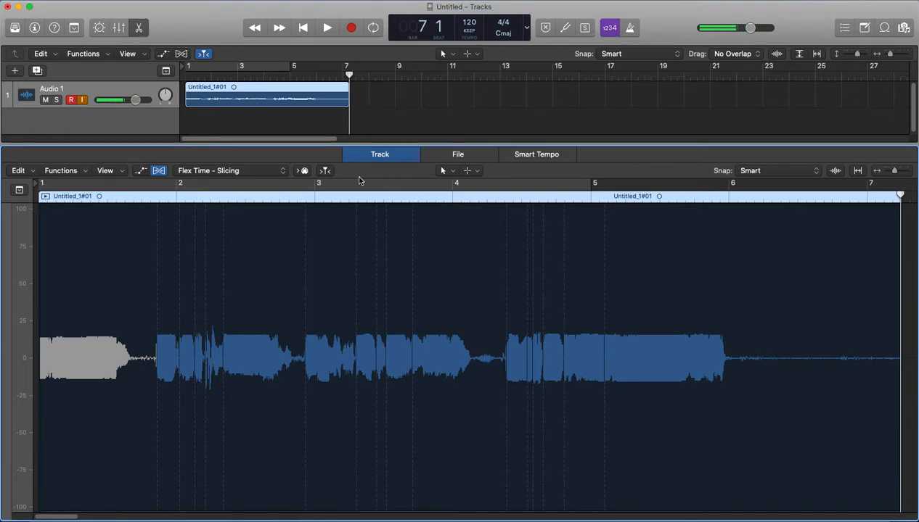
left_click(205, 174)
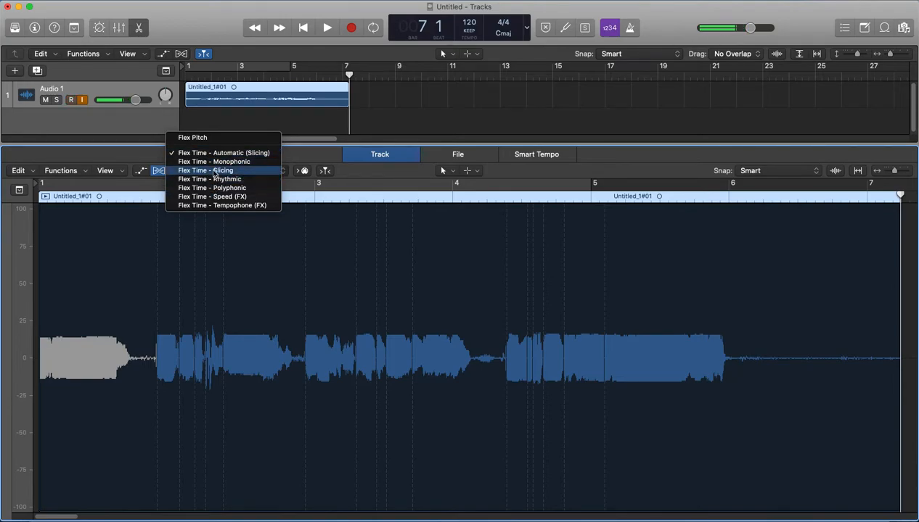
left_click(219, 139)
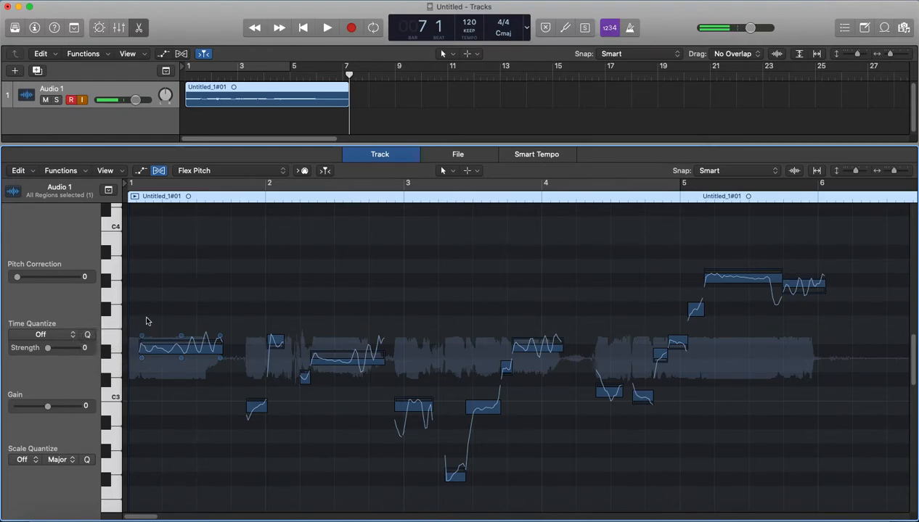
Try shortening the first note by moving its end slightly earlier, and undo the change
left_click_drag(223, 347, 204, 359)
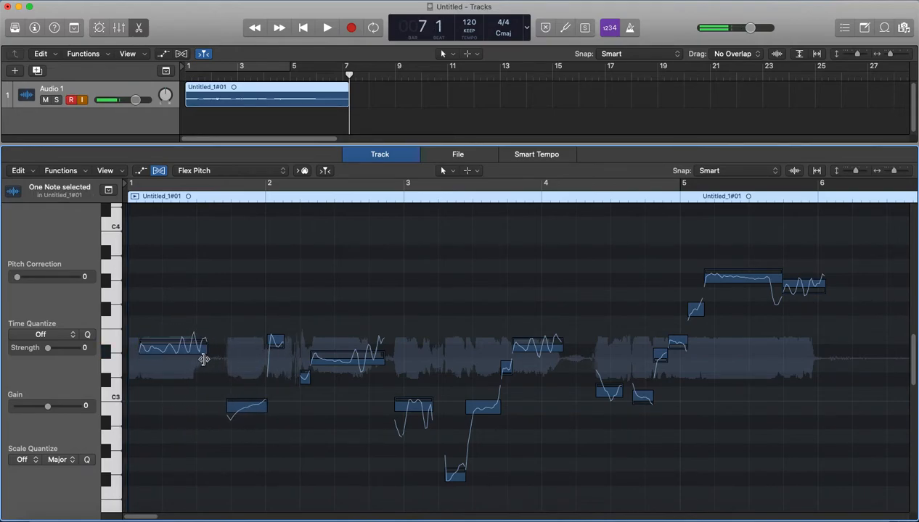
key("super+z")
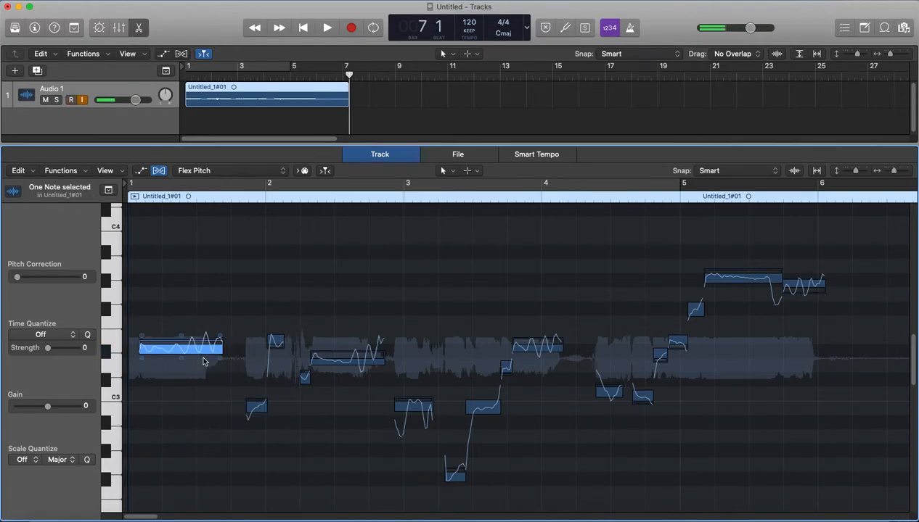
Play the recorded take from bar 1 to about bar 6 and return the playhead to the start
left_click(303, 27)
left_click(327, 27)
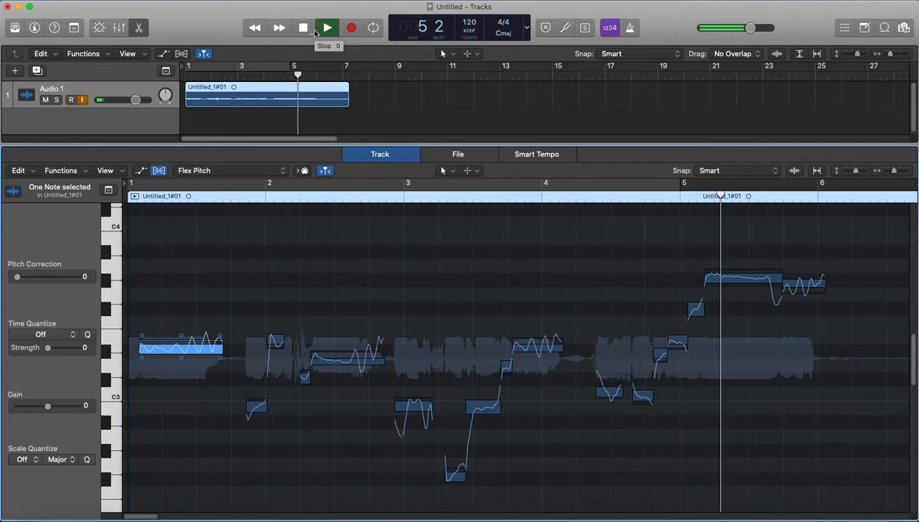
left_click(306, 33)
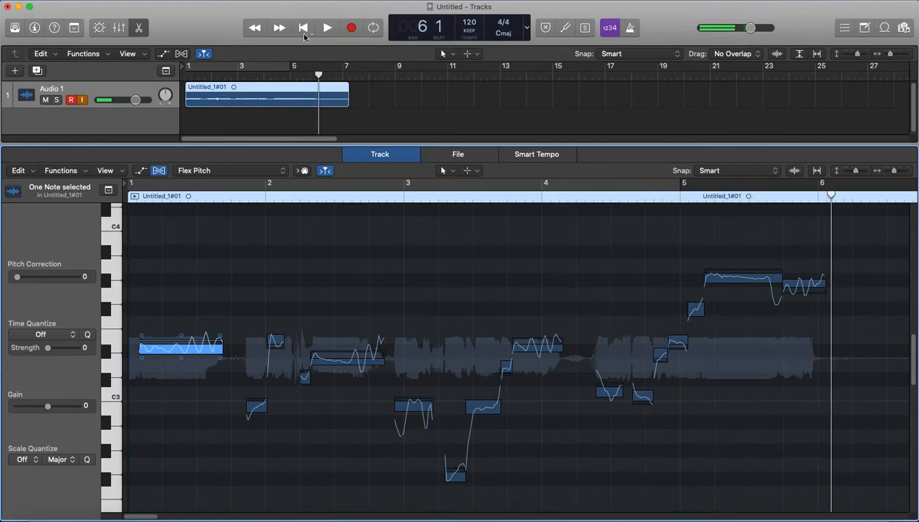
left_click(303, 29)
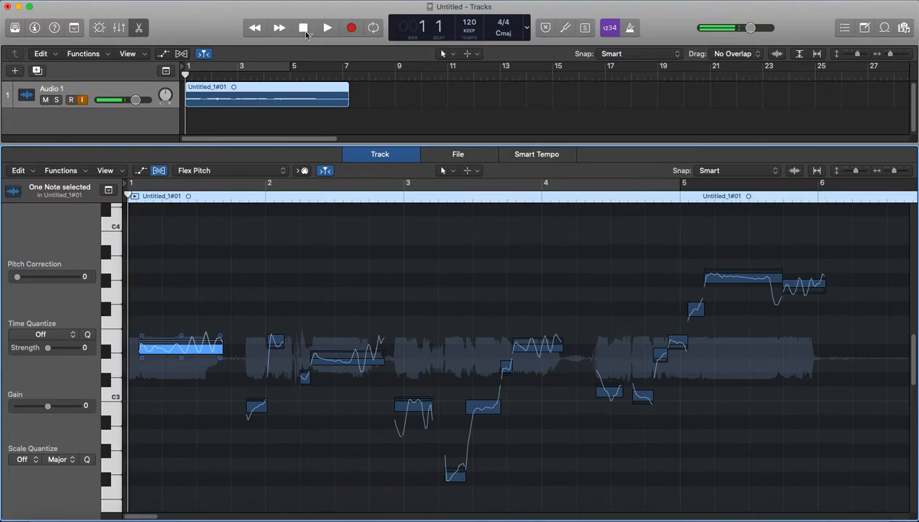
Try shortening the first note to about half its length, play it back, and undo the change
left_click_drag(213, 353, 166, 353)
left_click(327, 27)
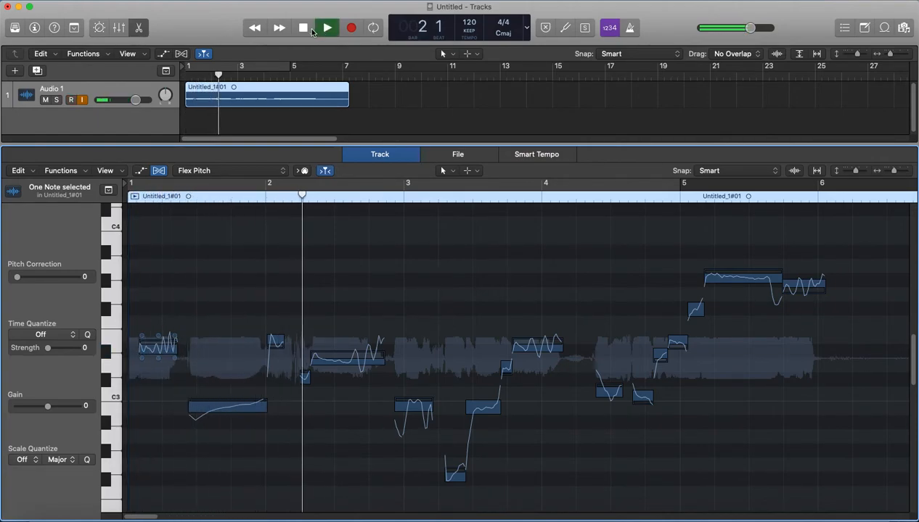
left_click(311, 31)
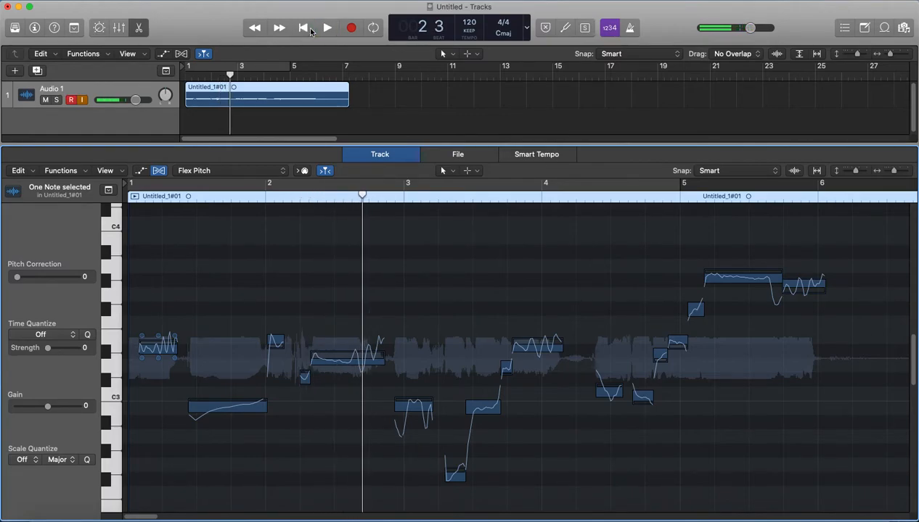
key("super+z")
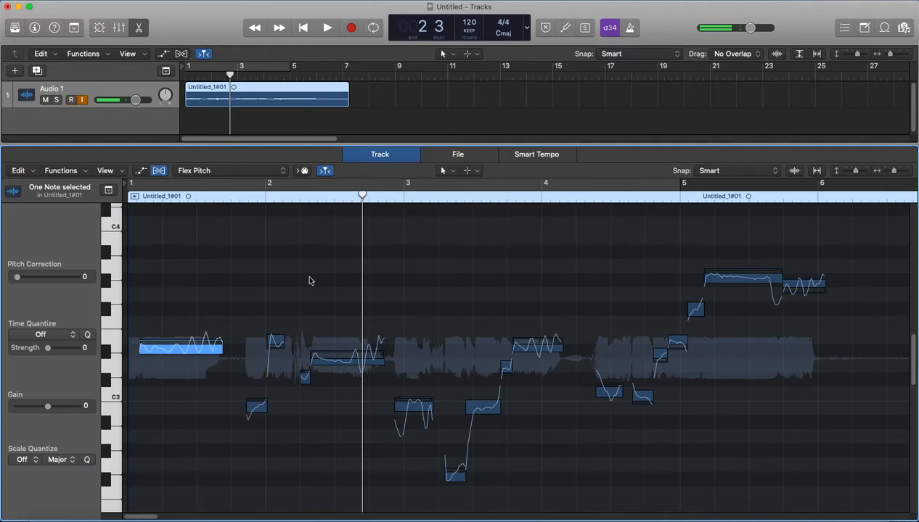
Try raising the first note's pitch by about two semitones, and undo the move
left_click(238, 332)
mouse_move(224, 348)
left_mouse_down()
mouse_move(238, 349)
mouse_move(158, 353)
mouse_move(212, 361)
left_mouse_up()
left_click(214, 385)
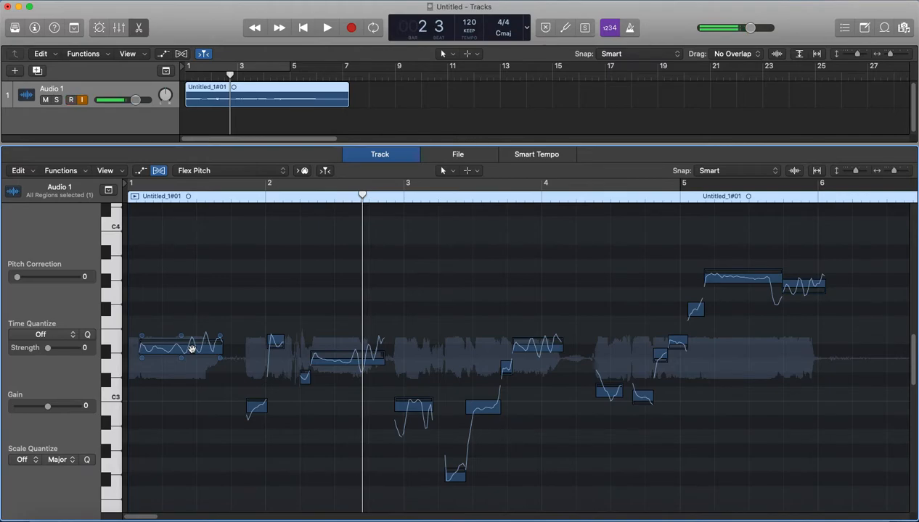
left_click_drag(192, 349, 192, 317)
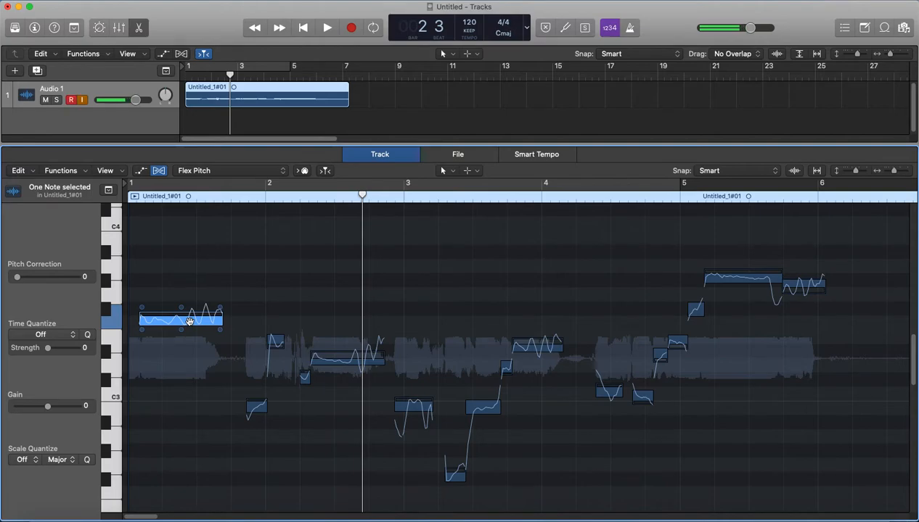
key("super+z")
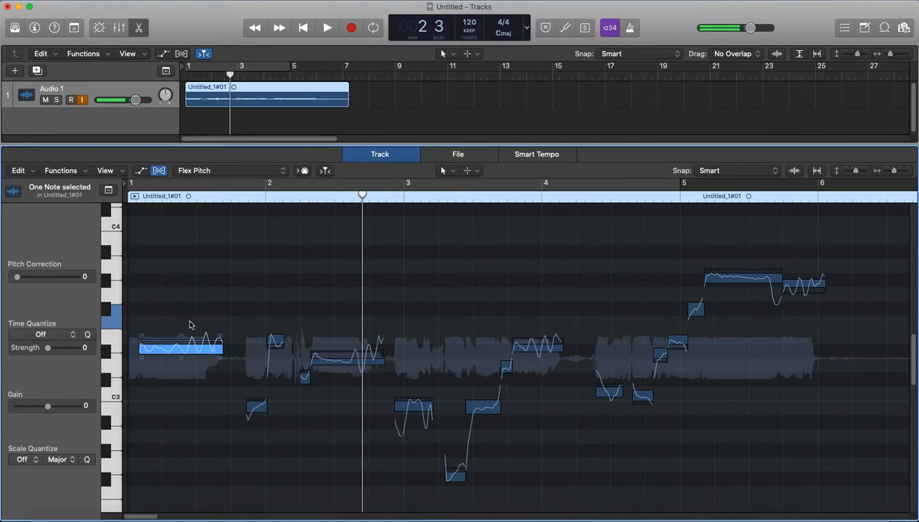
Lower the first note's pitch by one semitone, play it back, and return the playhead to the start
left_click(155, 350)
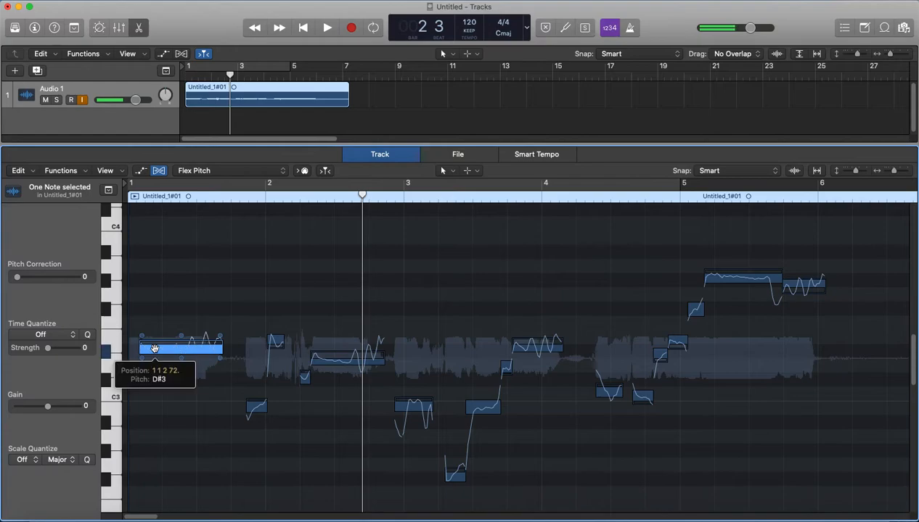
left_click_drag(160, 348, 160, 363)
left_click(301, 29)
left_click(325, 29)
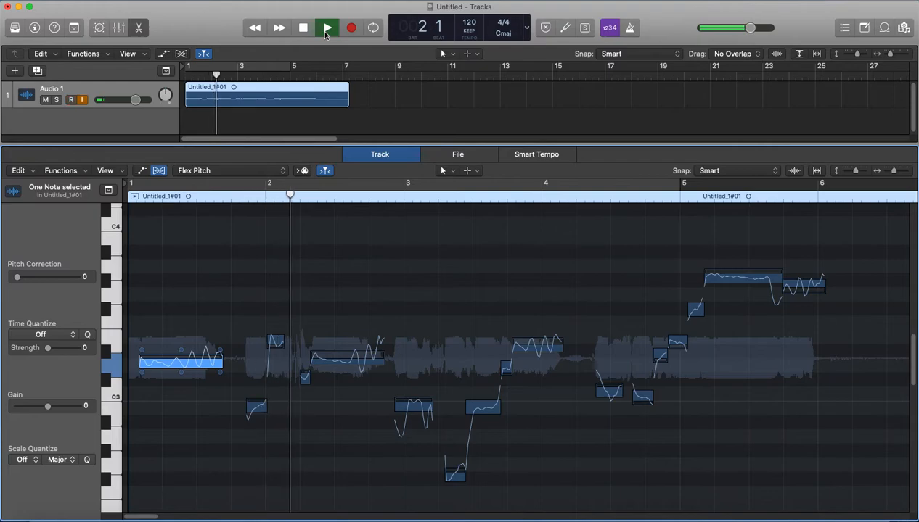
left_click(303, 29)
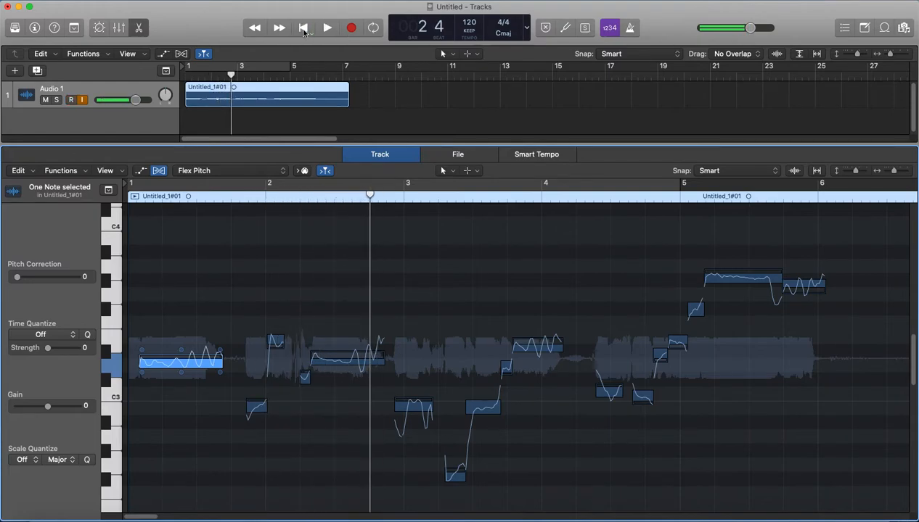
left_click(304, 29)
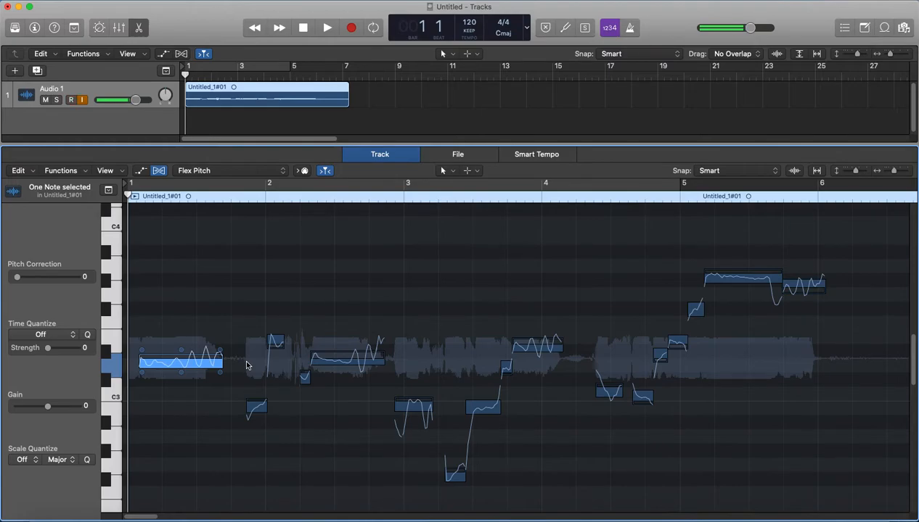
Raise the first note's pitch by one semitone and play it back
key("alt+Up")
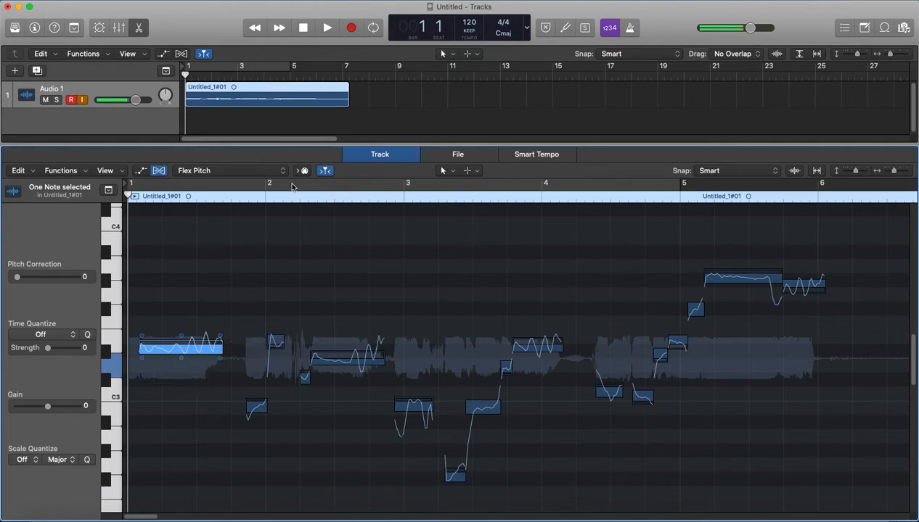
key("space")
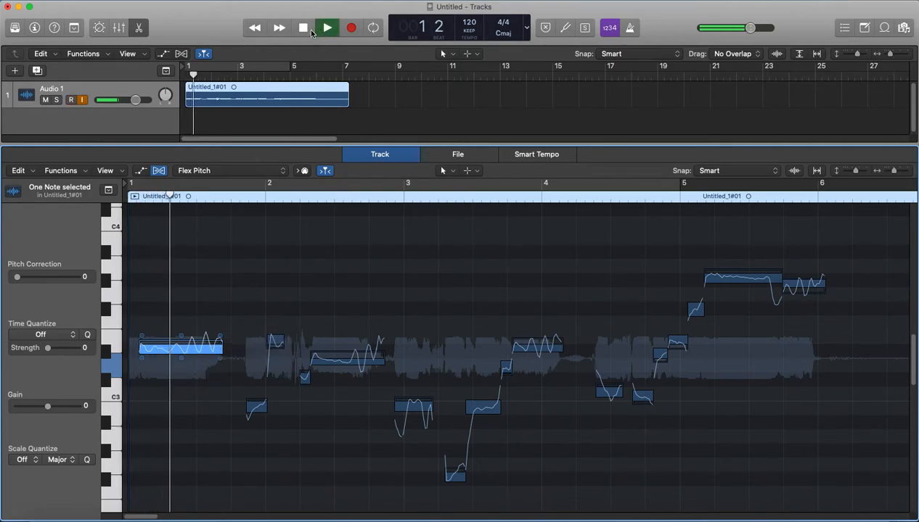
left_click(305, 29)
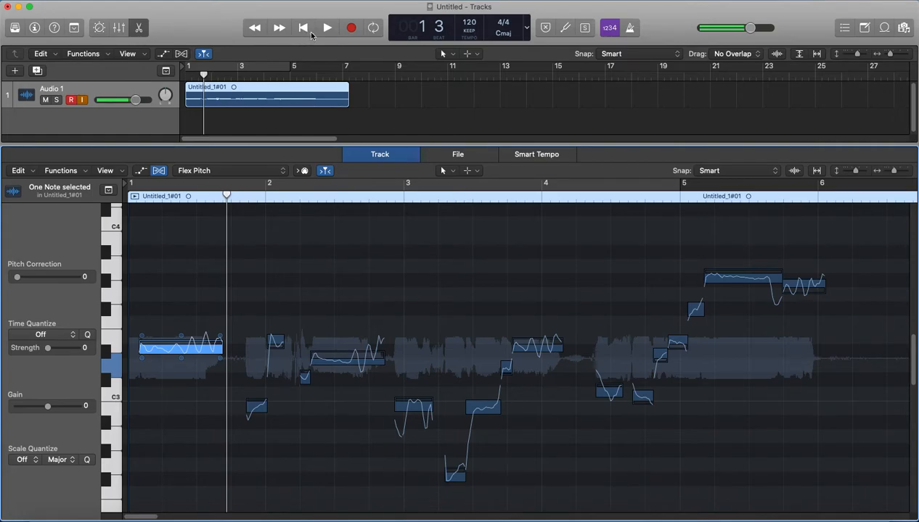
Try reducing the first note's vibrato and play it back from the start
mouse_move(183, 363)
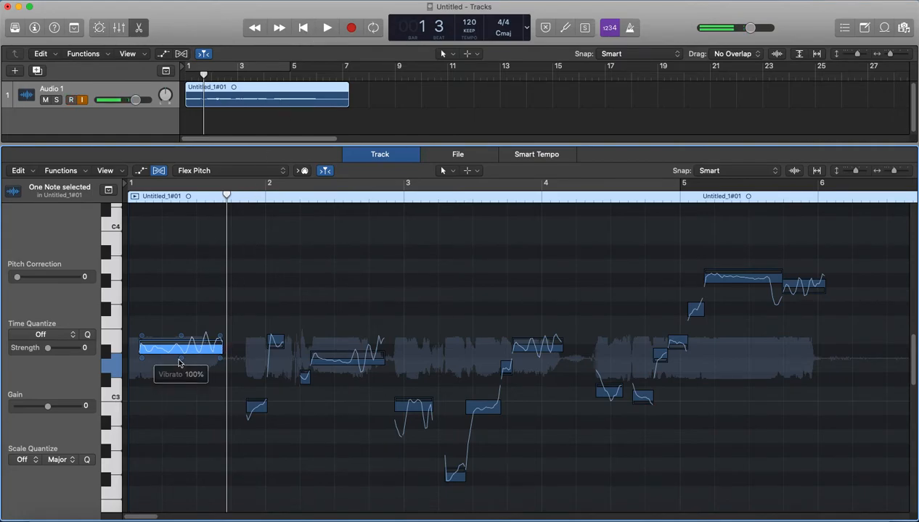
left_click_drag(182, 359, 181, 399)
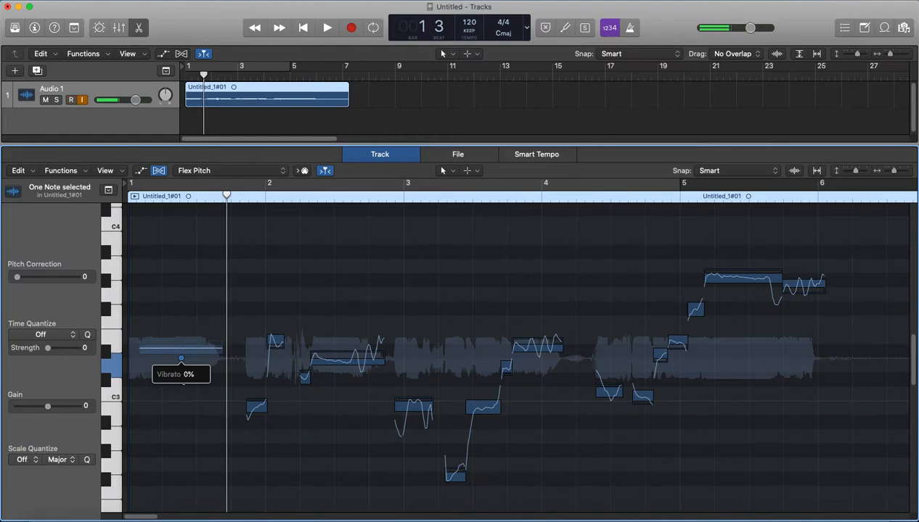
left_click_drag(181, 380, 181, 393)
left_click(304, 29)
left_click(323, 31)
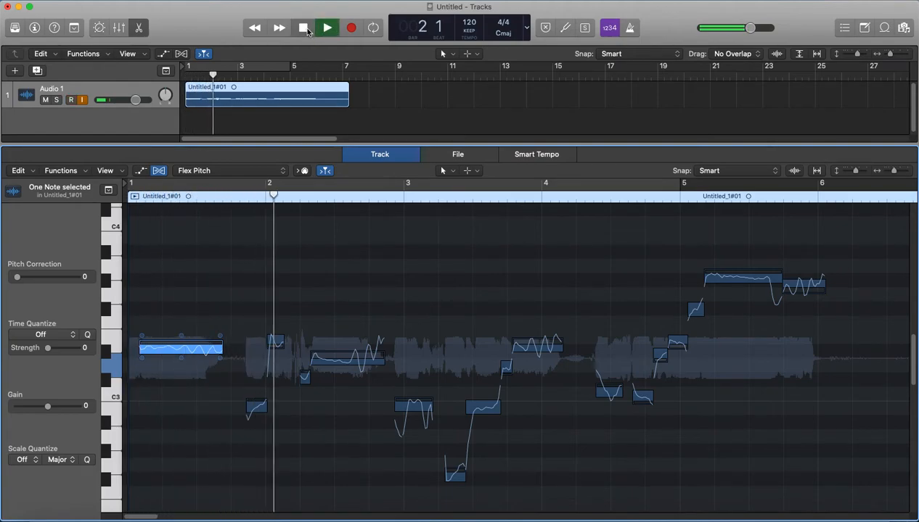
left_click(305, 29)
Try a vibrato of -102% on the first note and play it back from the start
left_click_drag(181, 358, 180, 392)
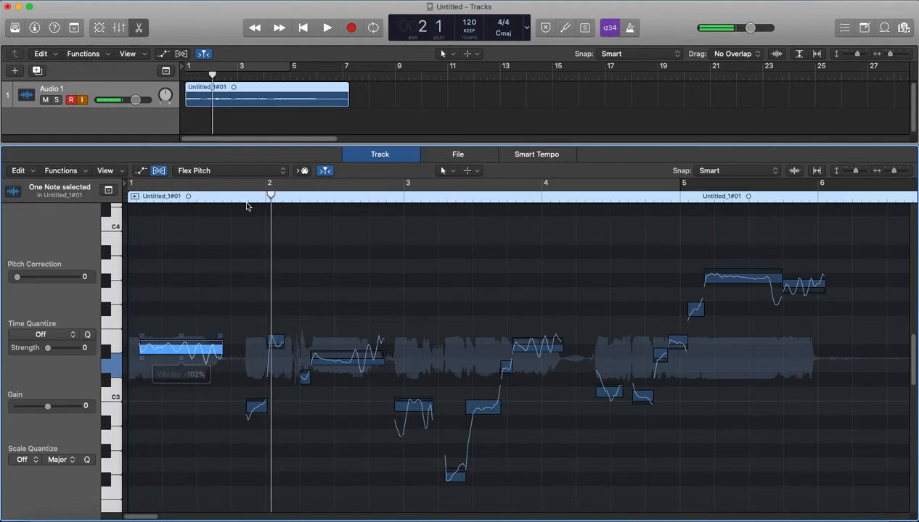
left_click(303, 28)
left_click(323, 30)
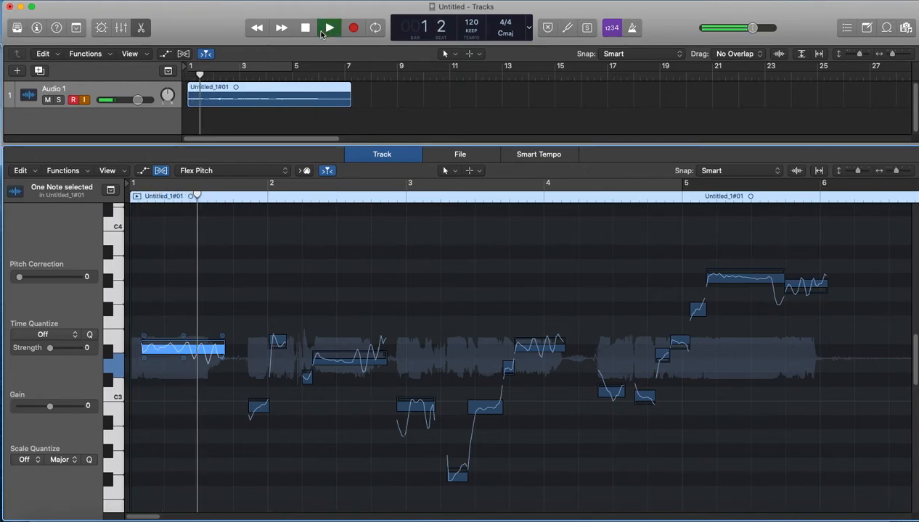
left_click(306, 30)
Try a vibrato of 0% on the first note and play it back from the start
left_click_drag(183, 358, 184, 332)
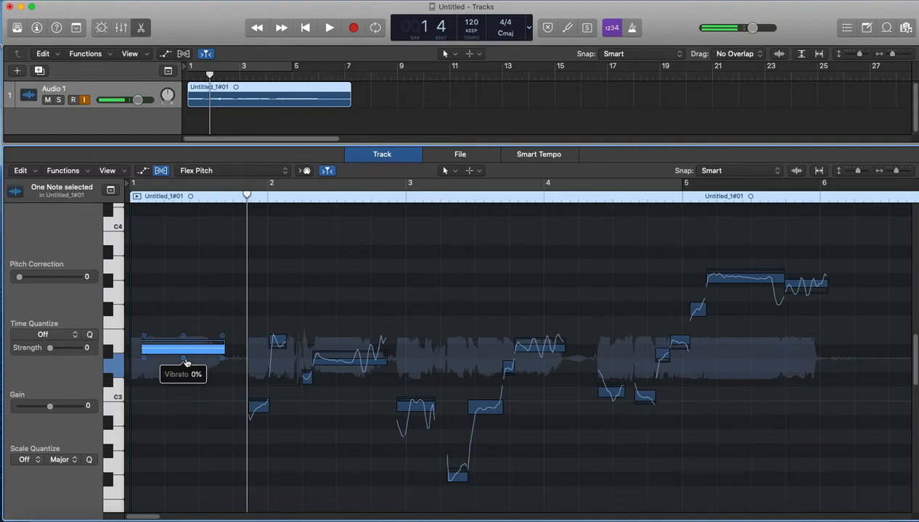
left_click(305, 27)
left_click(330, 28)
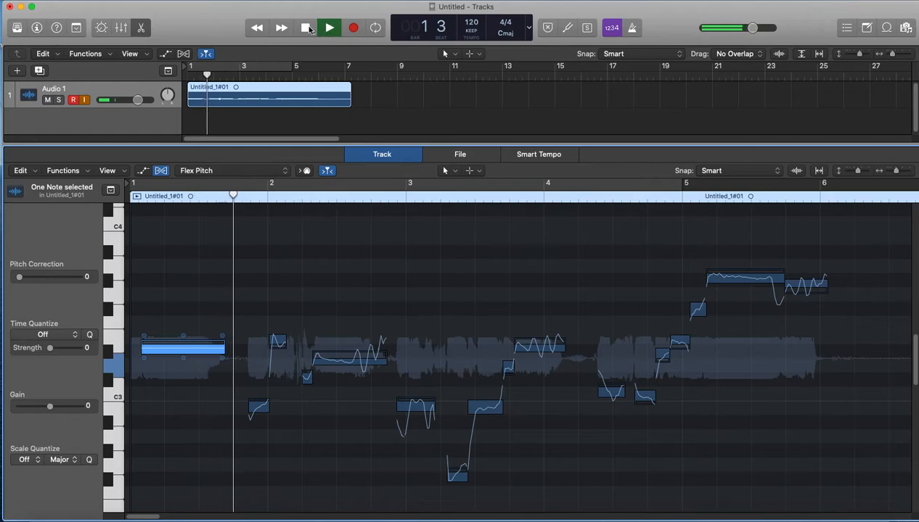
key("space")
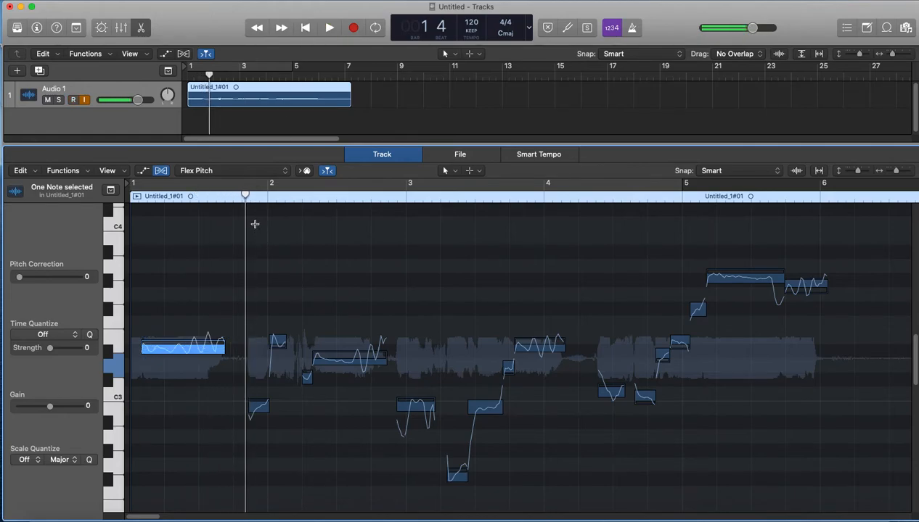
mouse_move(152, 341)
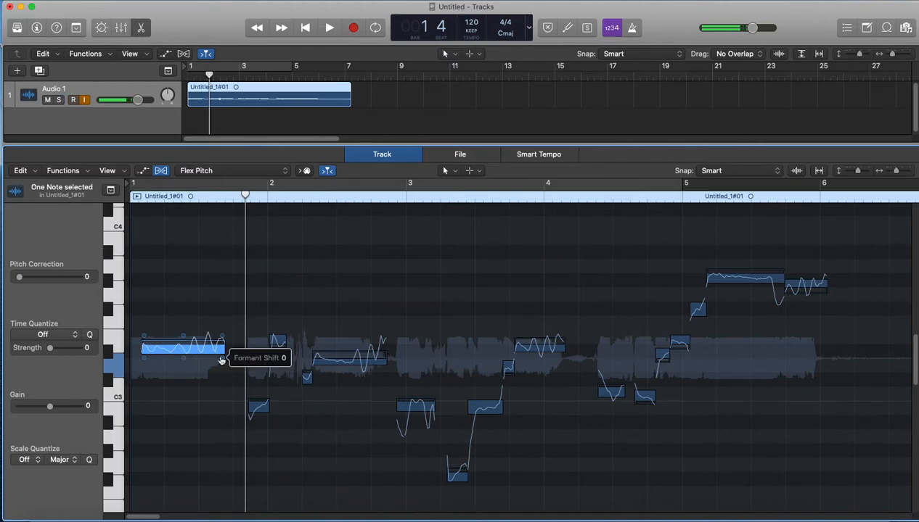
mouse_move(221, 361)
left_mouse_down()
mouse_move(221, 371)
mouse_move(222, 361)
left_mouse_up()
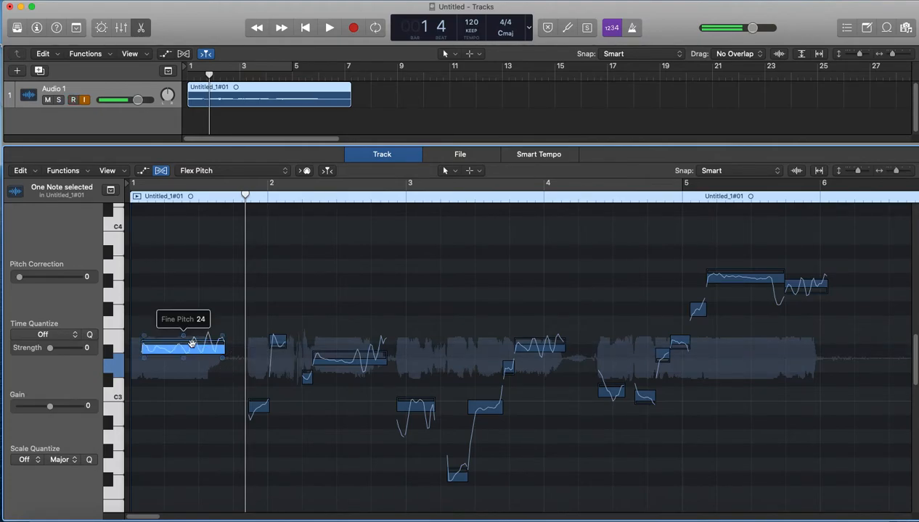
left_click_drag(222, 360, 222, 359)
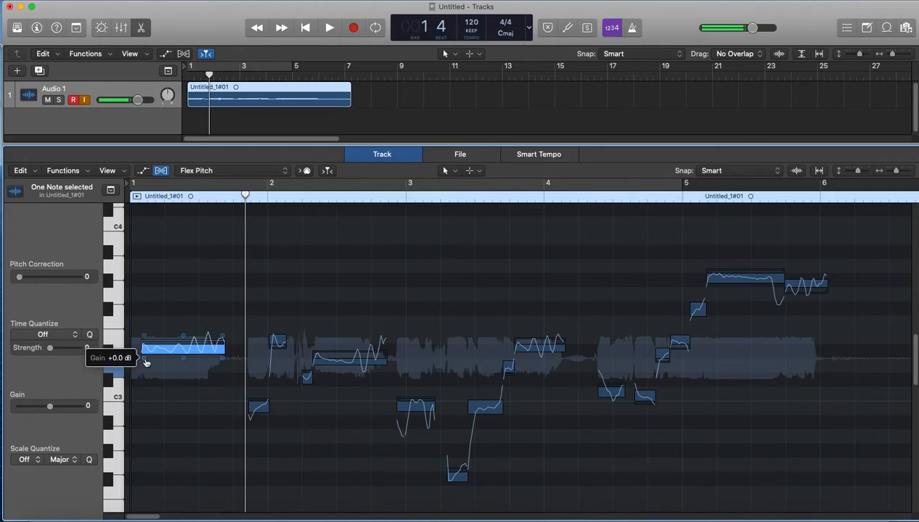
Lower the first note's gain to -13.3 dB, play it back, and return the playhead to the start
mouse_move(146, 362)
left_mouse_down()
mouse_move(146, 388)
mouse_move(143, 350)
left_mouse_up()
left_click(305, 28)
key("space")
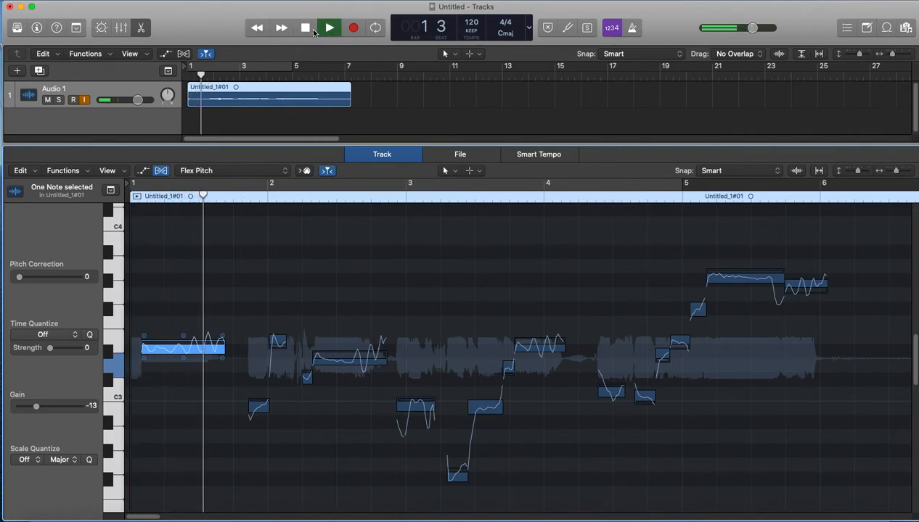
left_click(307, 28)
left_click(302, 32)
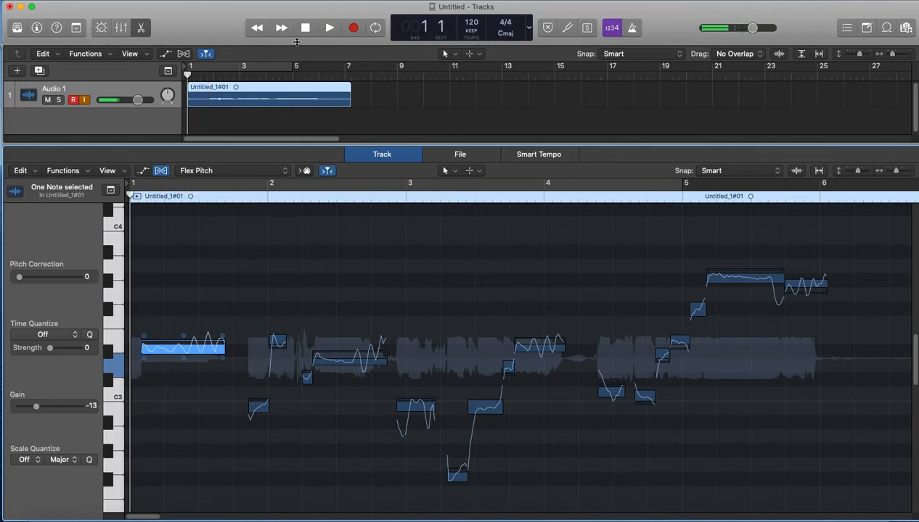
Try raising the first note's gain to 7 dB, play it back, and undo the gain change
mouse_move(146, 360)
left_click_drag(146, 360, 168, 248)
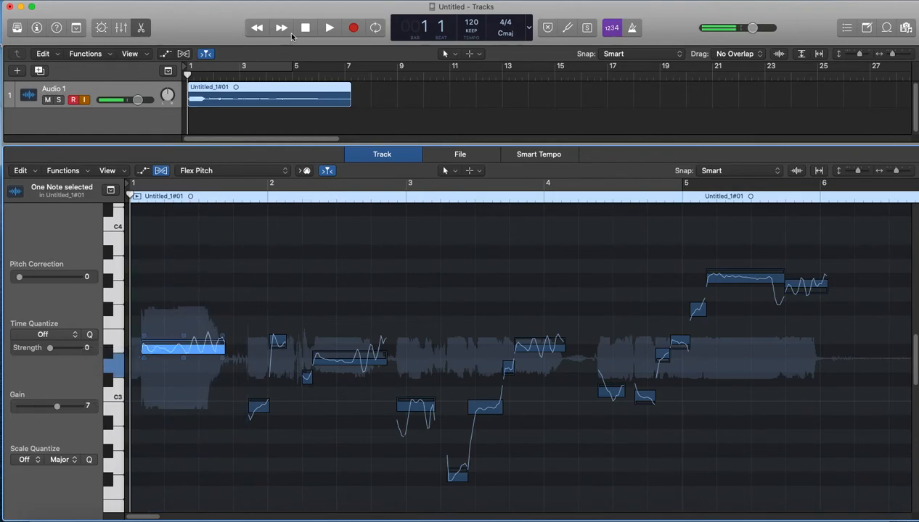
key("space")
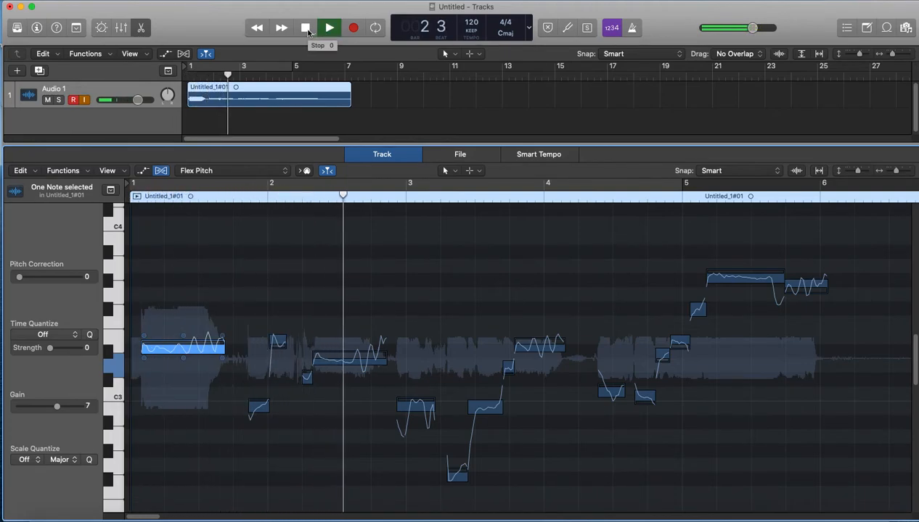
left_click(306, 28)
key("super+z")
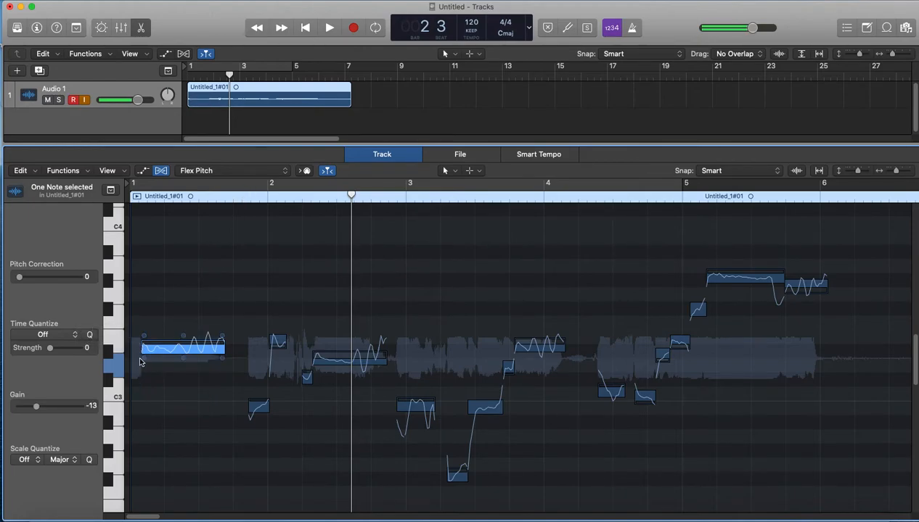
Deselect the first note and play the take from the middle of bar 2 to late in bar 3
mouse_move(145, 362)
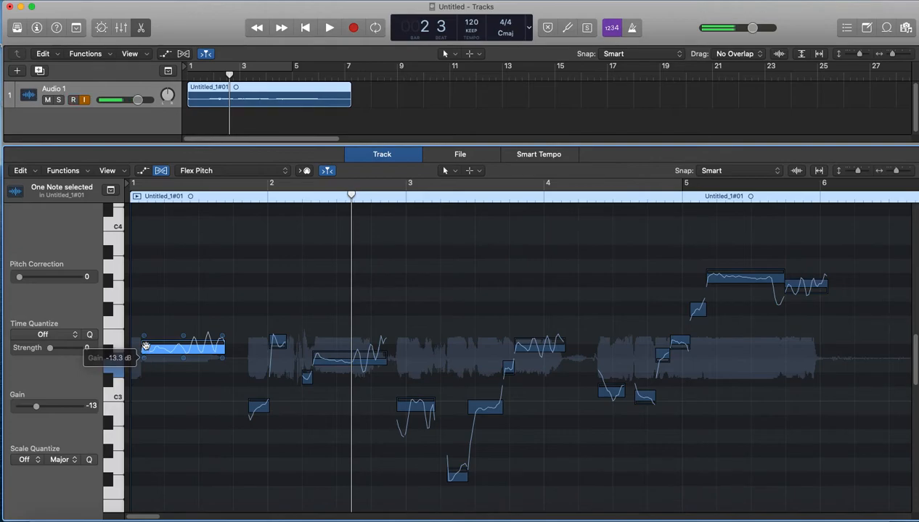
mouse_move(146, 346)
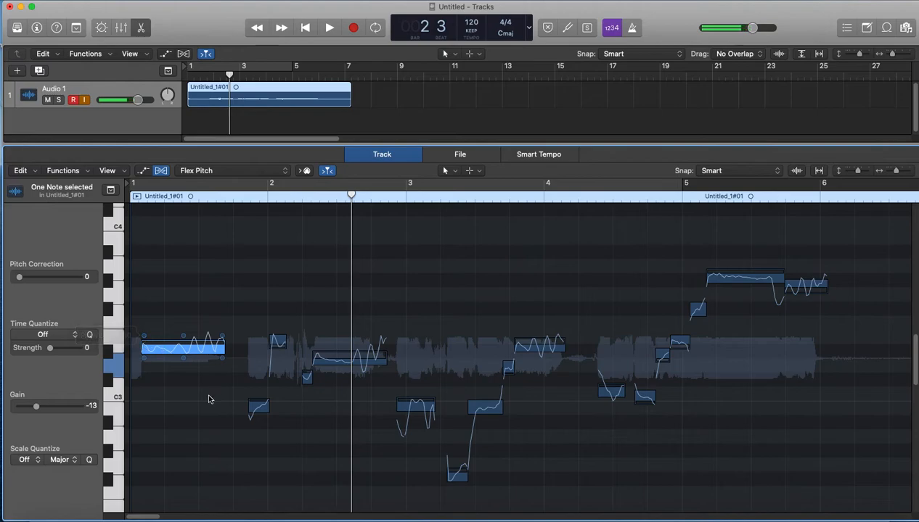
left_click(163, 311)
mouse_move(484, 406)
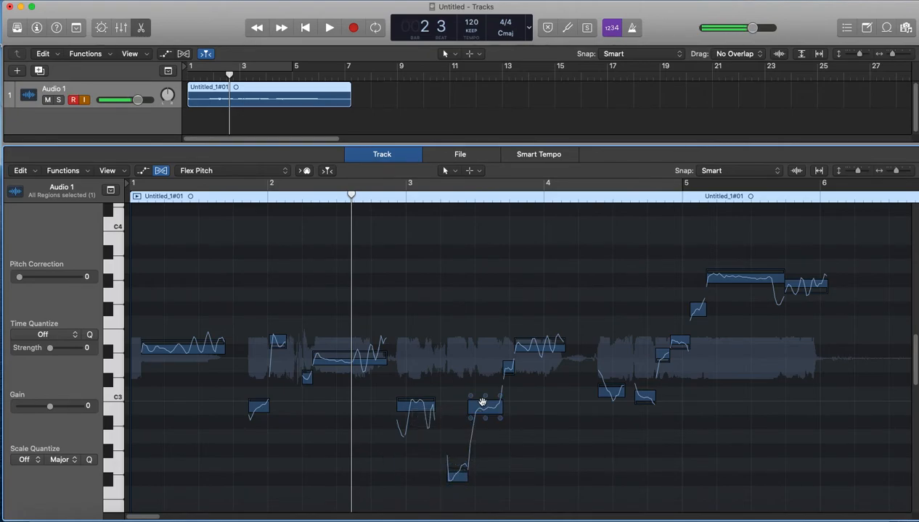
left_click(330, 28)
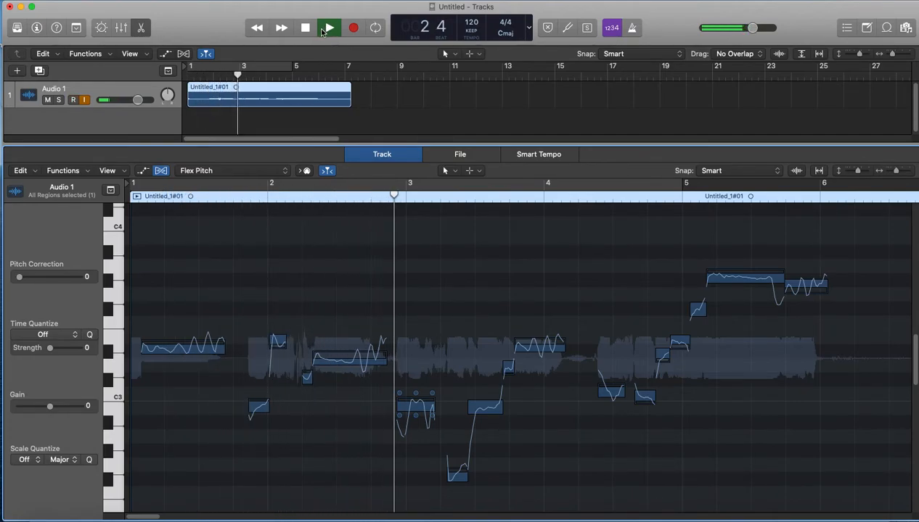
left_click(306, 28)
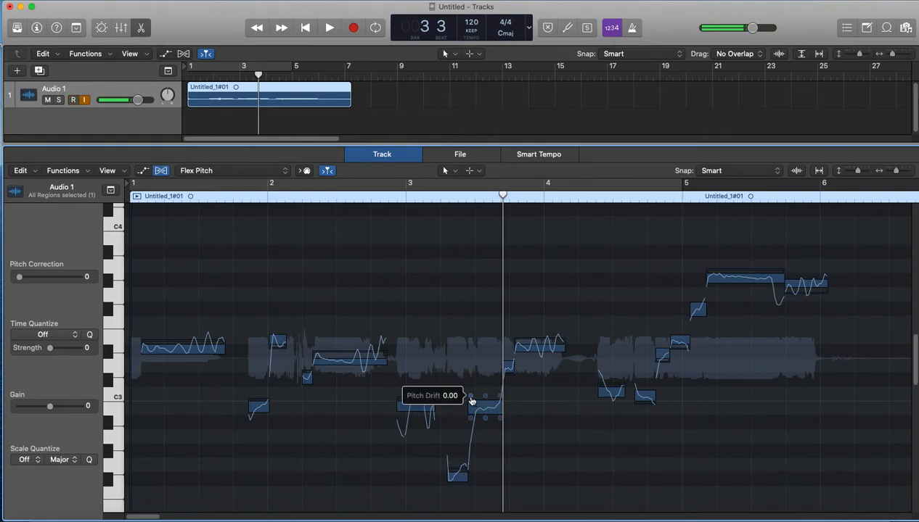
Try changing the pitch drift at the start of the long note late in bar 3 and play it back from bar 2
left_click_drag(472, 401, 457, 316)
left_click(442, 197)
left_click(354, 196)
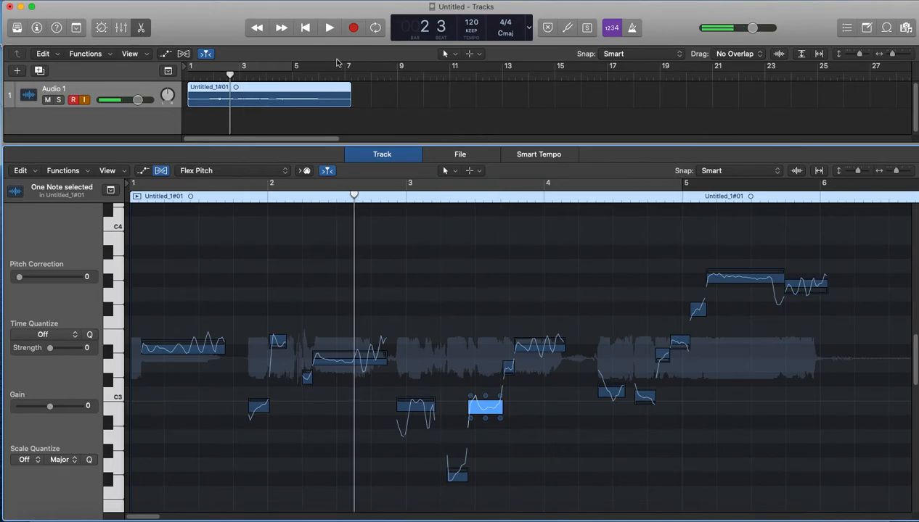
left_click(330, 29)
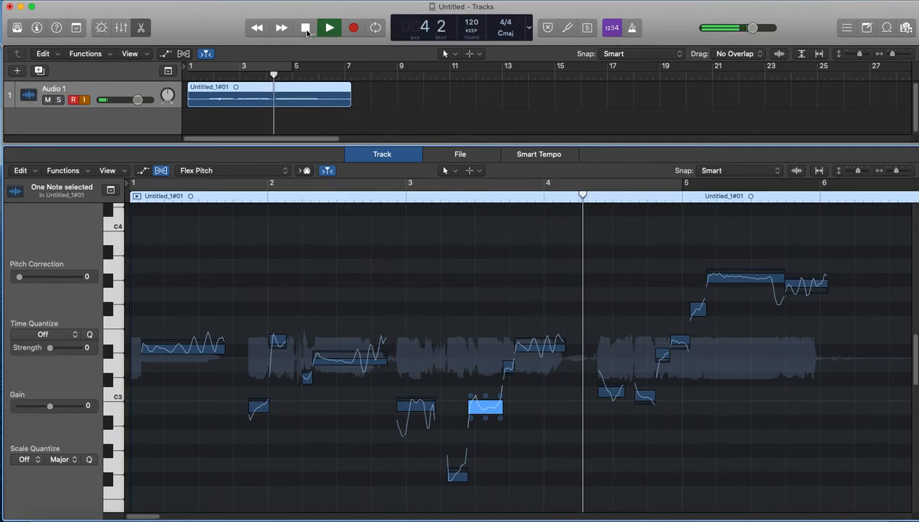
left_click(305, 28)
left_click(489, 268)
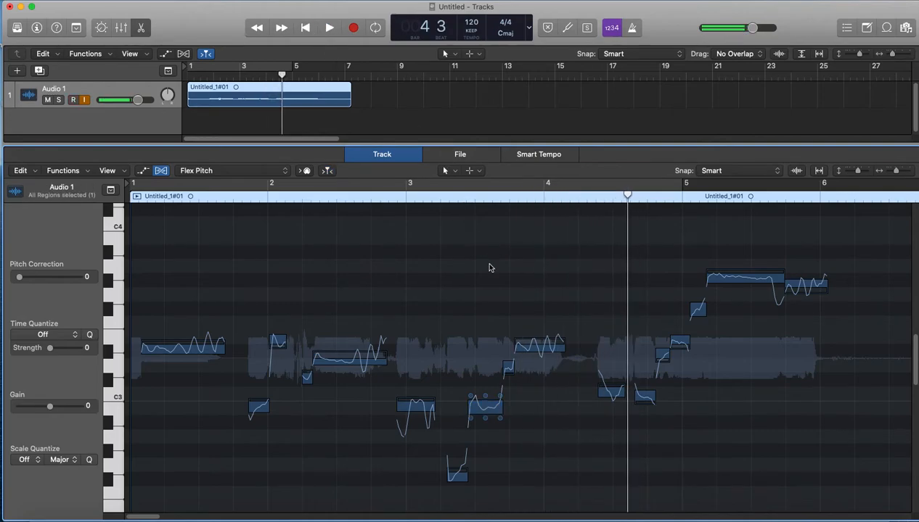
left_click(485, 408)
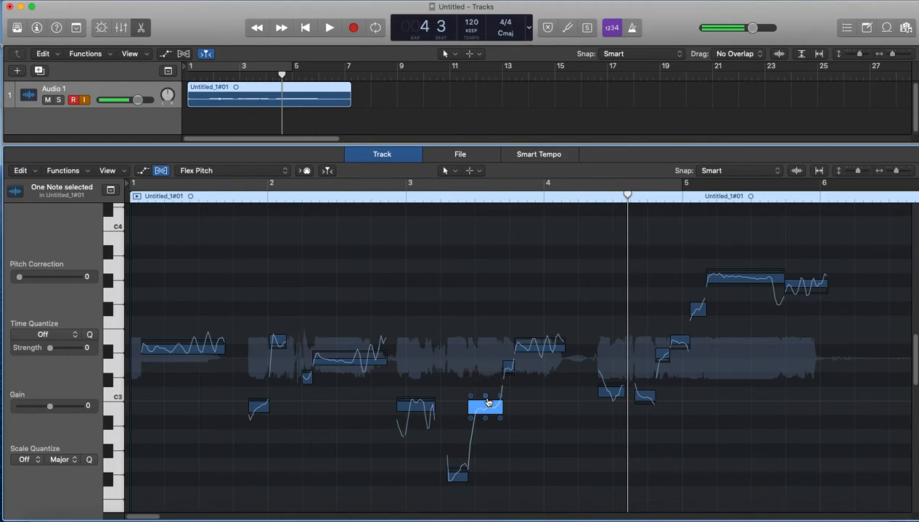
left_click(451, 349)
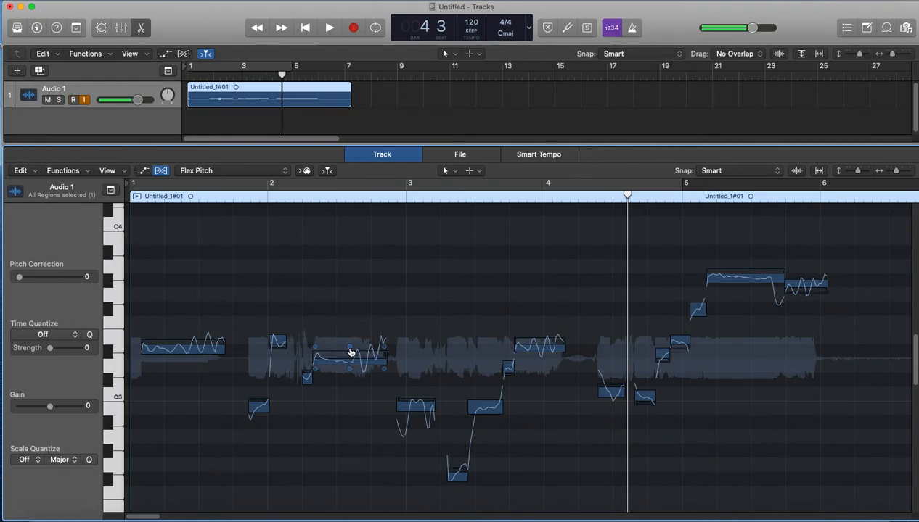
Set the fine pitch of the long note in bar 2 to 0 and play the take from late in bar 1
mouse_move(351, 353)
mouse_move(324, 365)
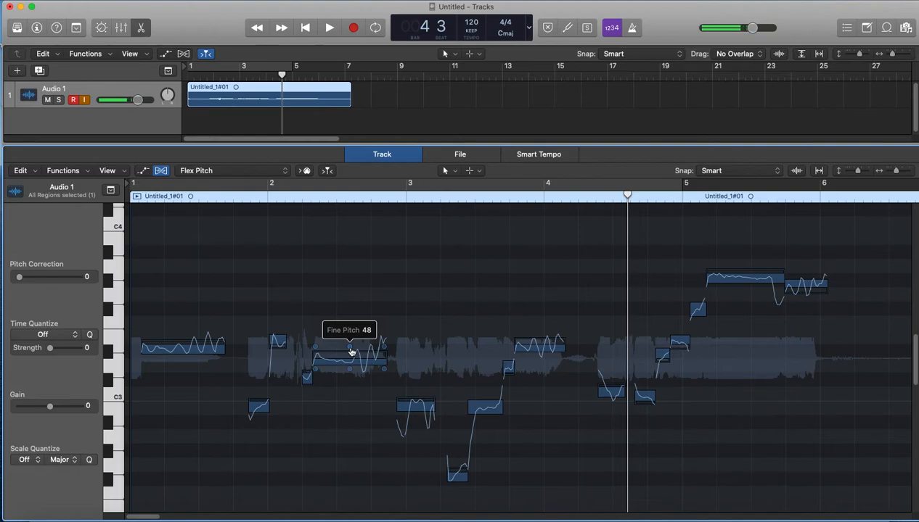
left_click_drag(349, 347, 349, 351)
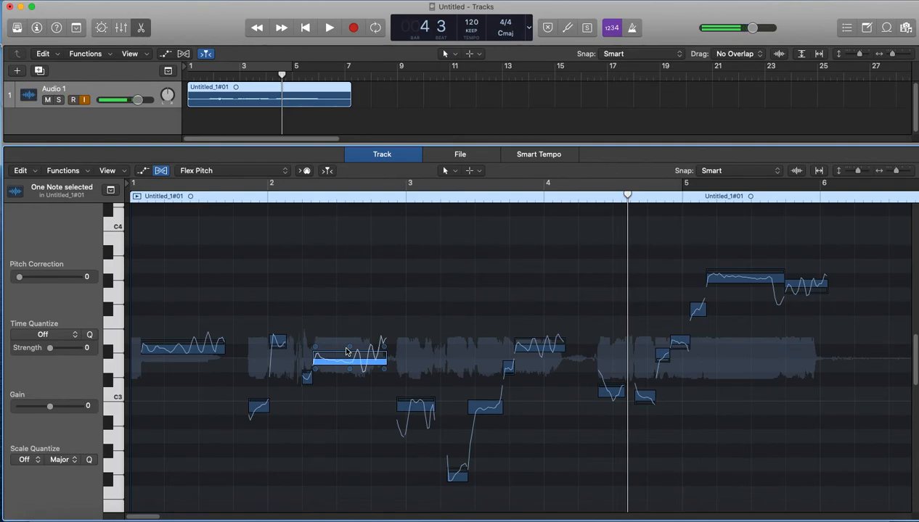
mouse_move(350, 352)
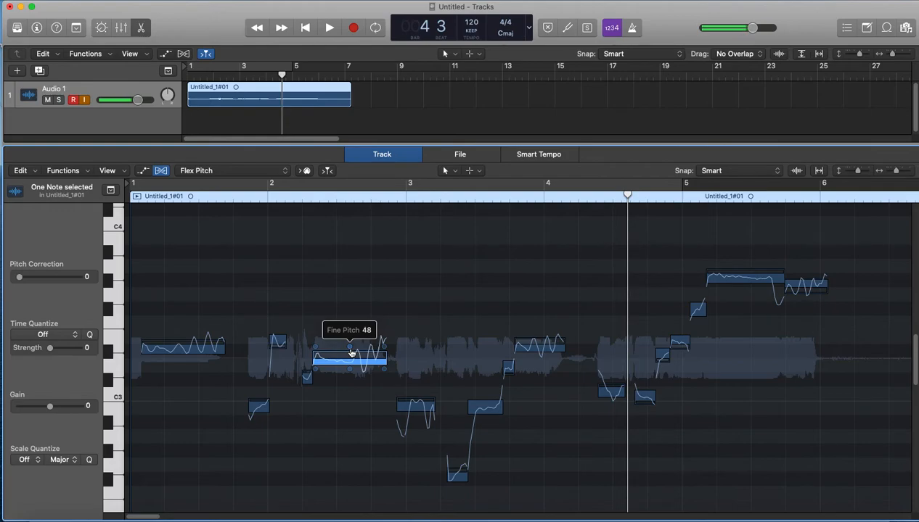
mouse_move(486, 404)
left_click_drag(349, 347, 349, 353)
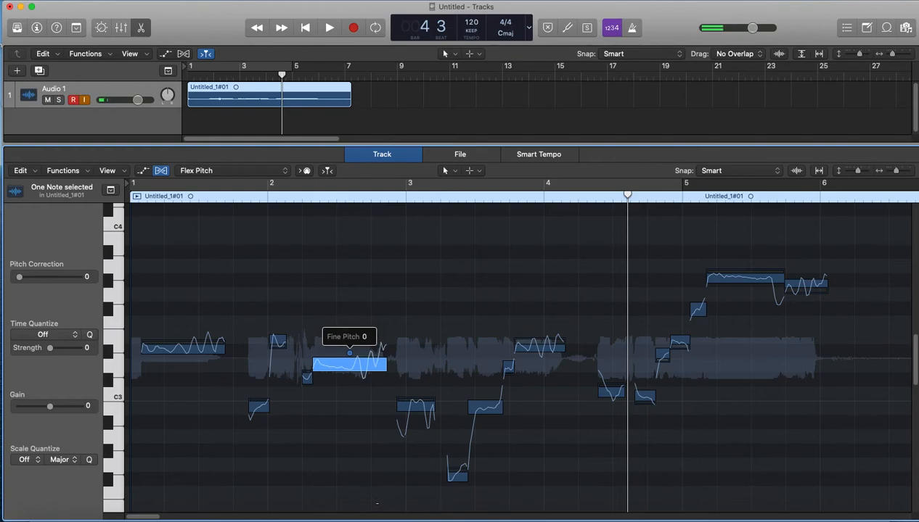
left_click(339, 313)
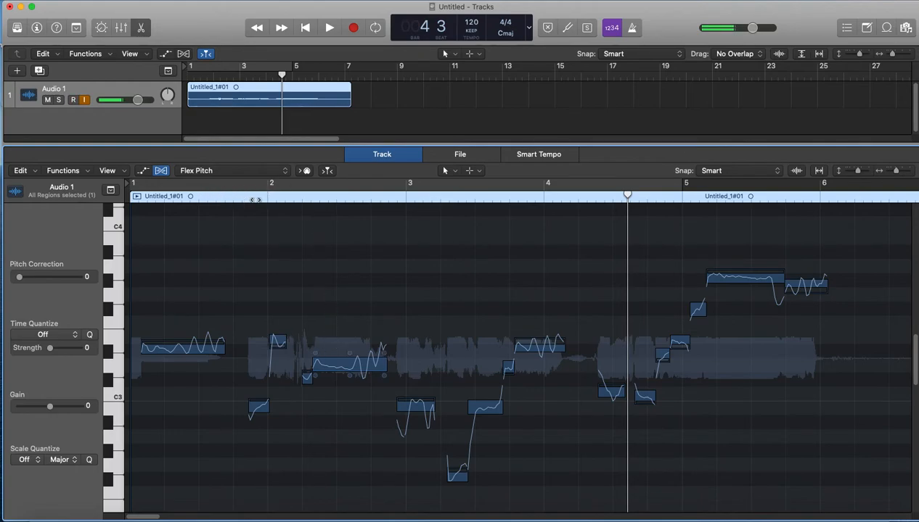
left_click(225, 195)
left_click(331, 29)
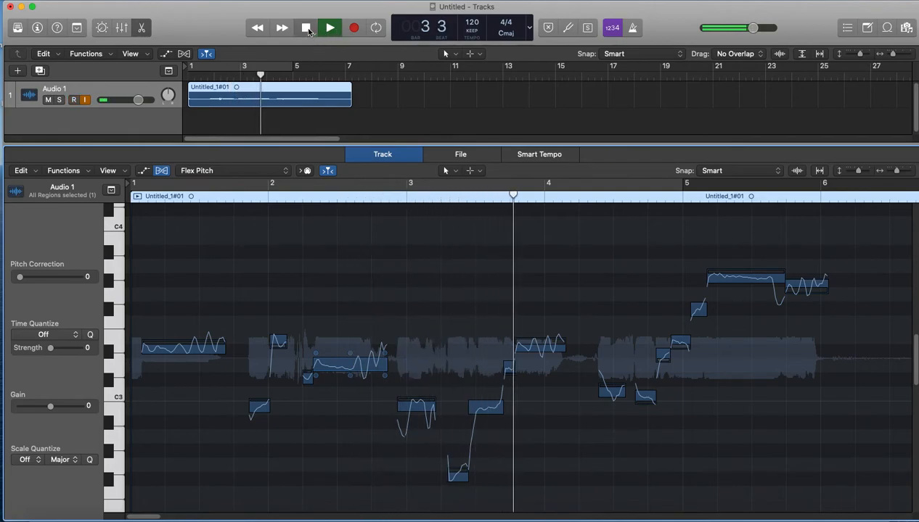
left_click(307, 29)
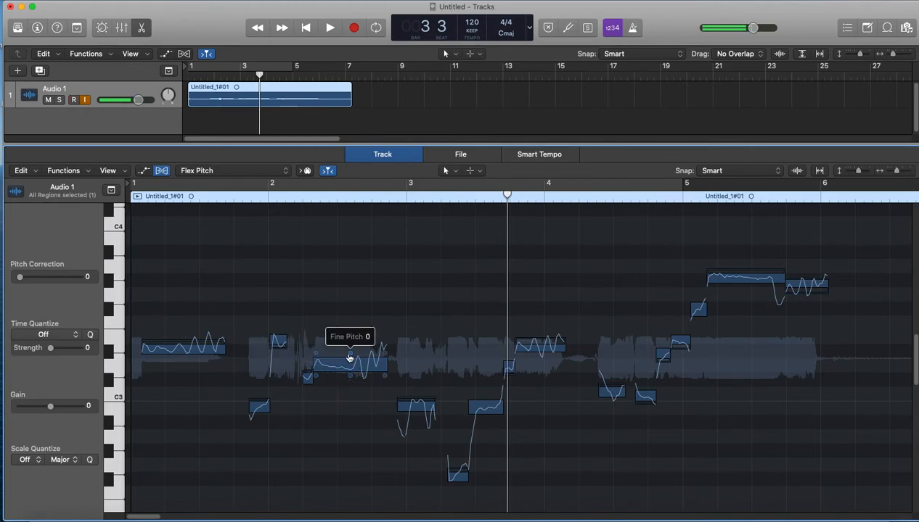
Set the first note's fine pitch to 0 and center the fine pitch of the short notes before the long note in bar 2
left_click(184, 337)
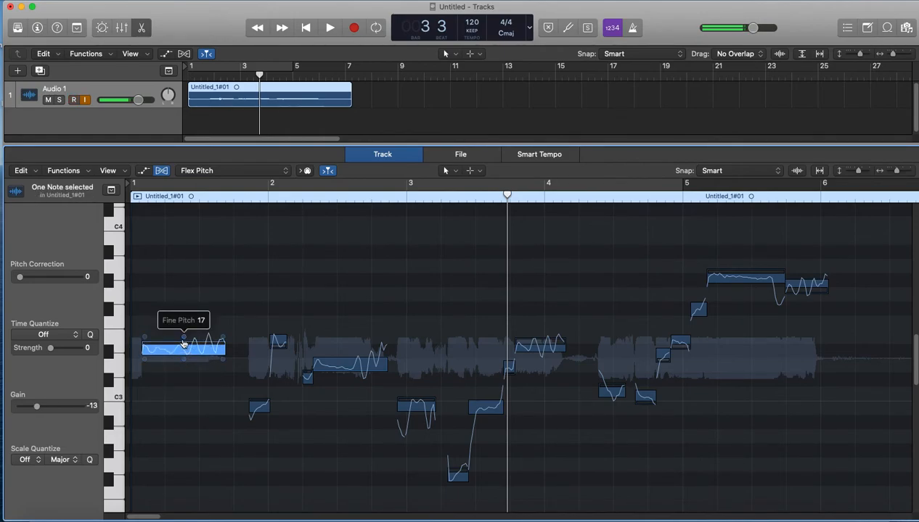
left_click_drag(185, 341, 186, 347)
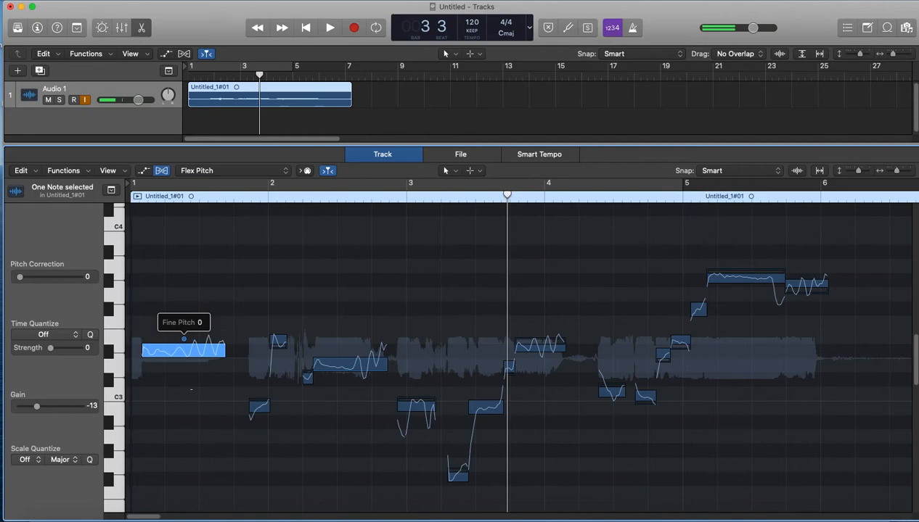
left_click_drag(271, 403, 273, 422)
left_click_drag(278, 324, 278, 324)
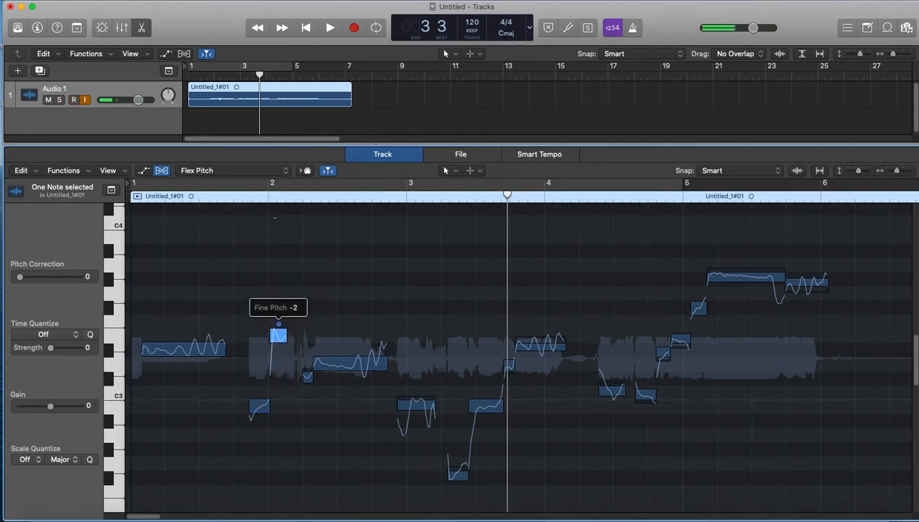
left_click_drag(308, 365, 307, 406)
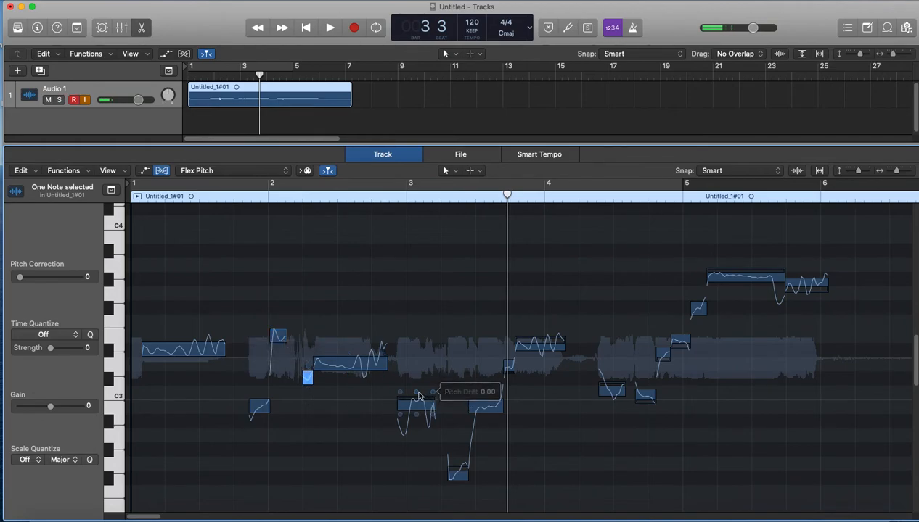
Set the fine pitch of the note at the start of bar 3 to 0 and center the low note after it
left_click_drag(416, 401, 416, 393)
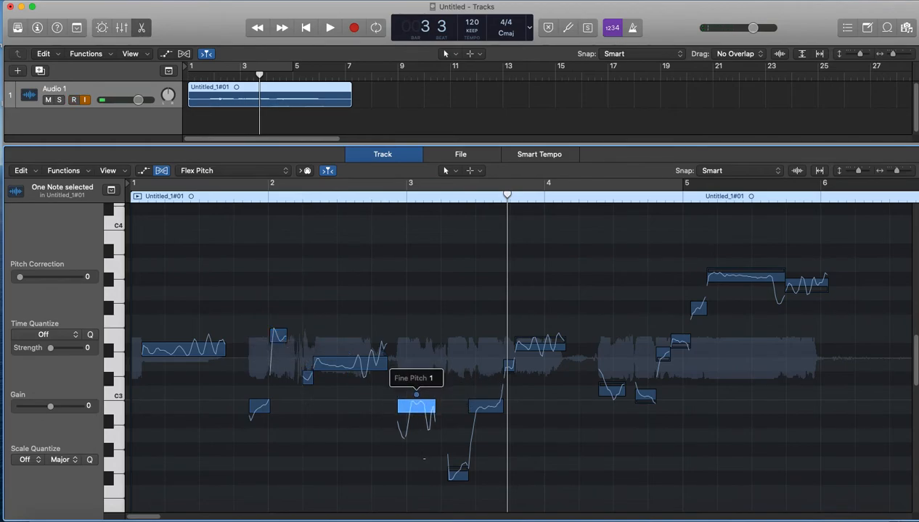
left_click(428, 433)
left_click(415, 394)
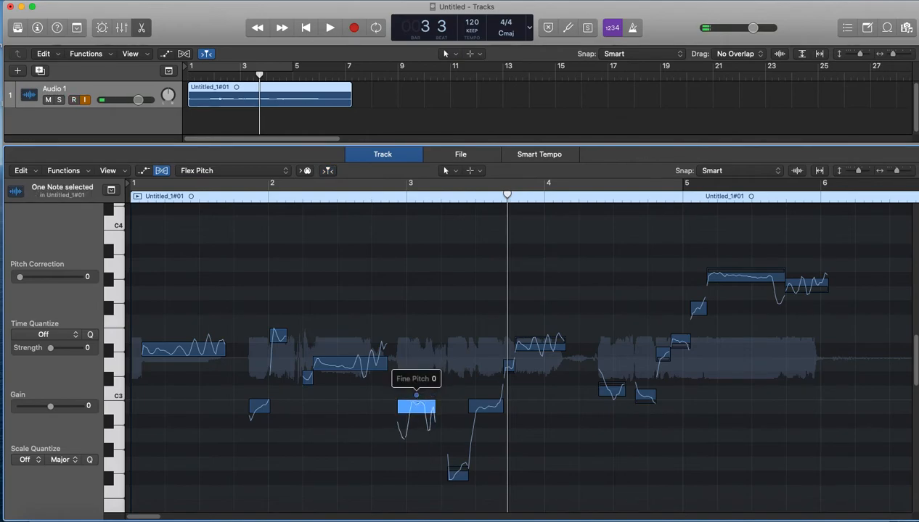
left_click(458, 462)
mouse_move(458, 463)
left_mouse_down()
mouse_move(458, 485)
mouse_move(458, 467)
left_mouse_up()
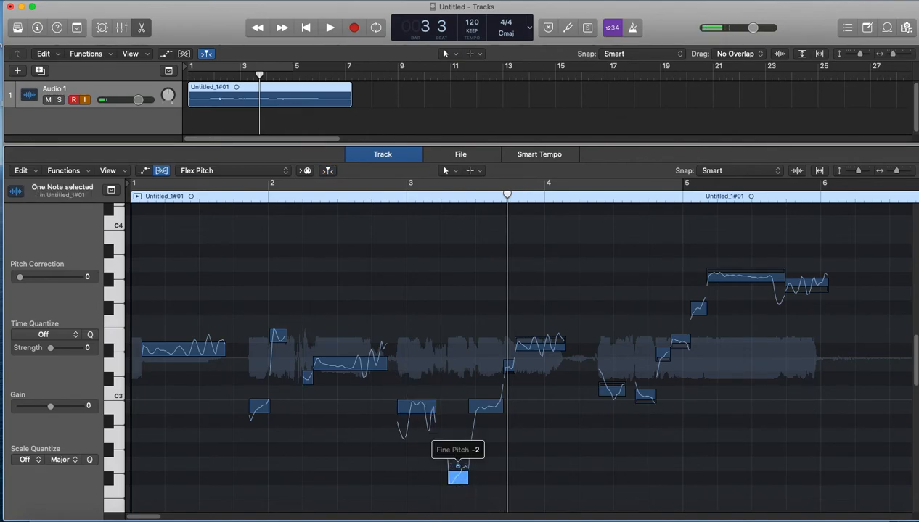
Set the short note late in bar 3 to fine pitch 0 and center the long note that follows it
left_click(508, 361)
left_click_drag(511, 322, 518, 294)
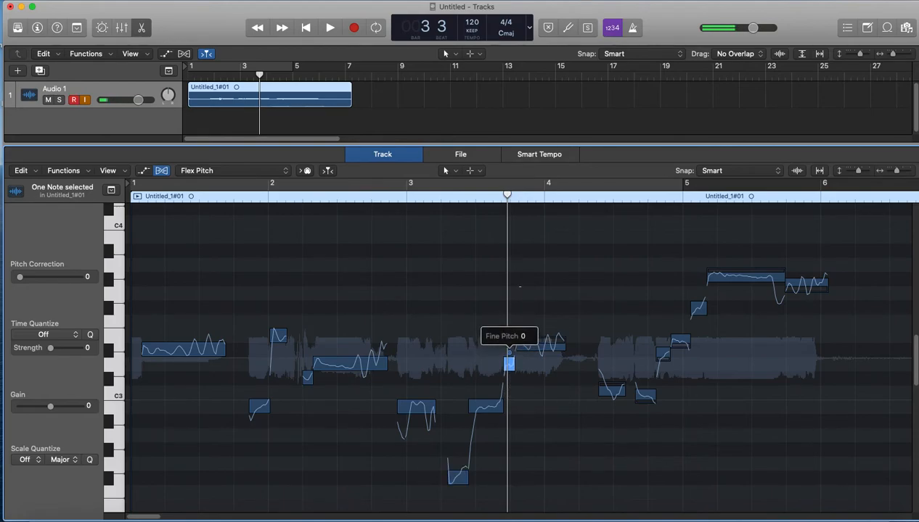
left_click(542, 334)
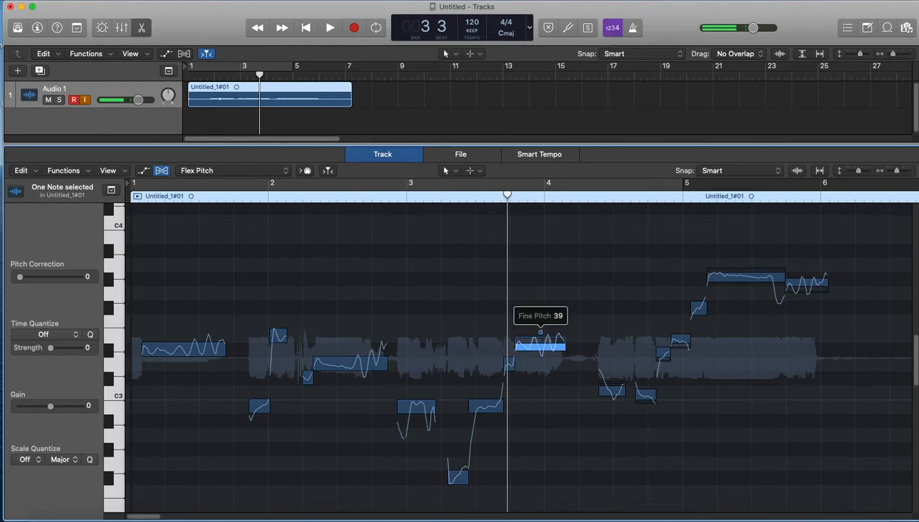
left_click_drag(541, 333, 541, 347)
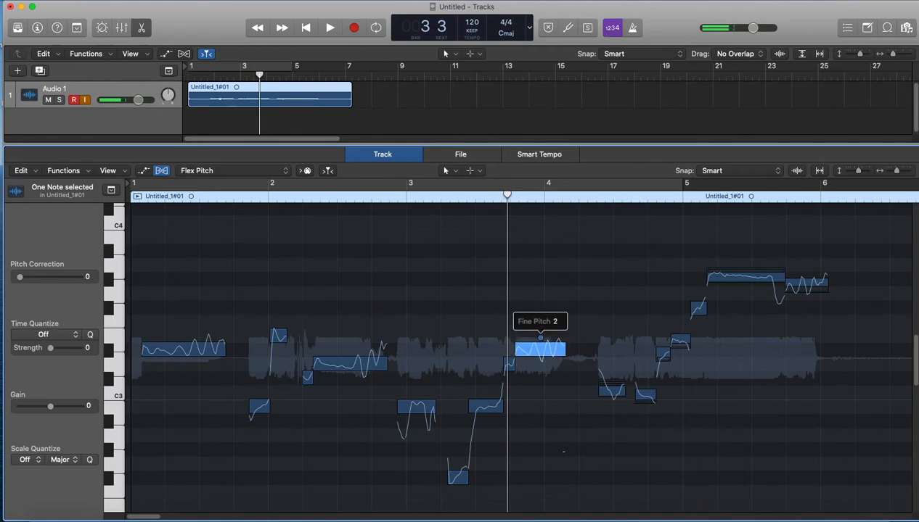
Center the fine pitch of the four notes in the second half of bar 4
left_click(612, 392)
left_click_drag(612, 415, 612, 442)
left_click_drag(647, 387, 652, 285)
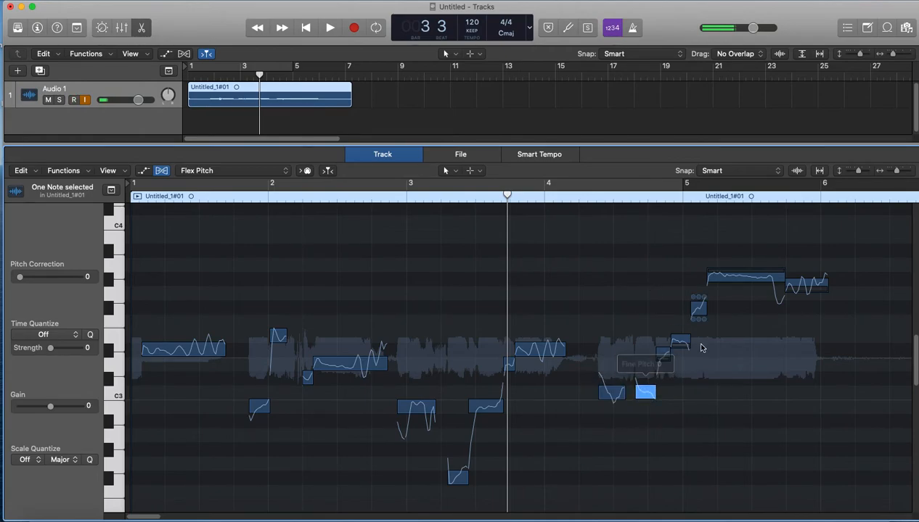
left_click_drag(663, 352, 667, 244)
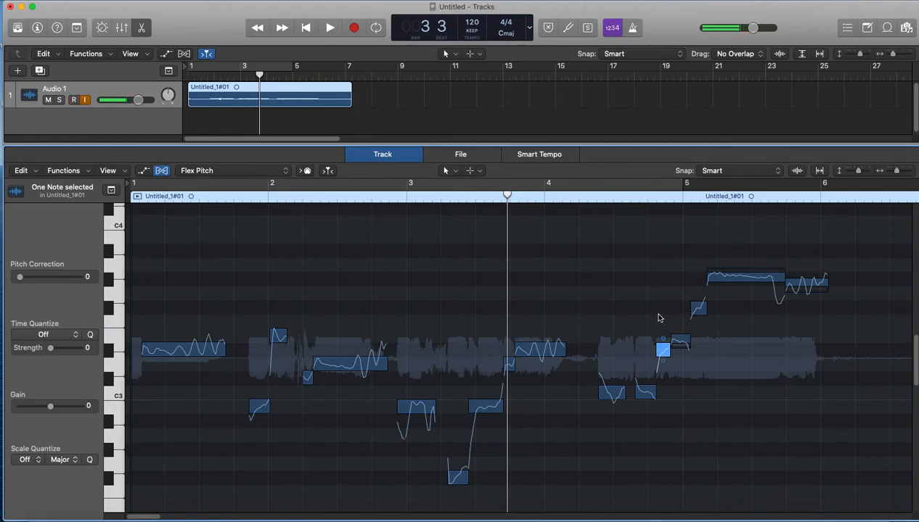
mouse_move(684, 338)
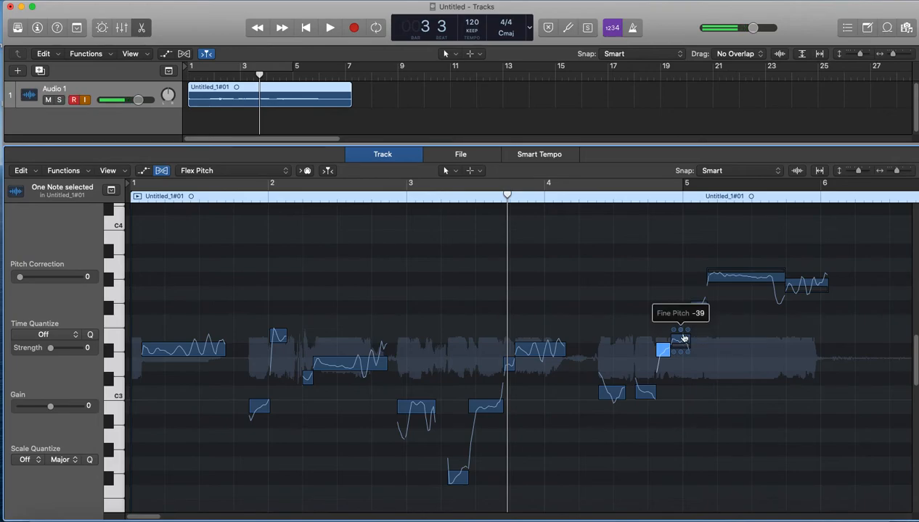
left_click_drag(683, 339, 688, 202)
Center the fine pitch of the notes in bar 5, including the long high note and the final note
left_click_drag(698, 299, 754, 352)
left_click_drag(806, 267, 806, 276)
left_click_drag(811, 119, 811, 117)
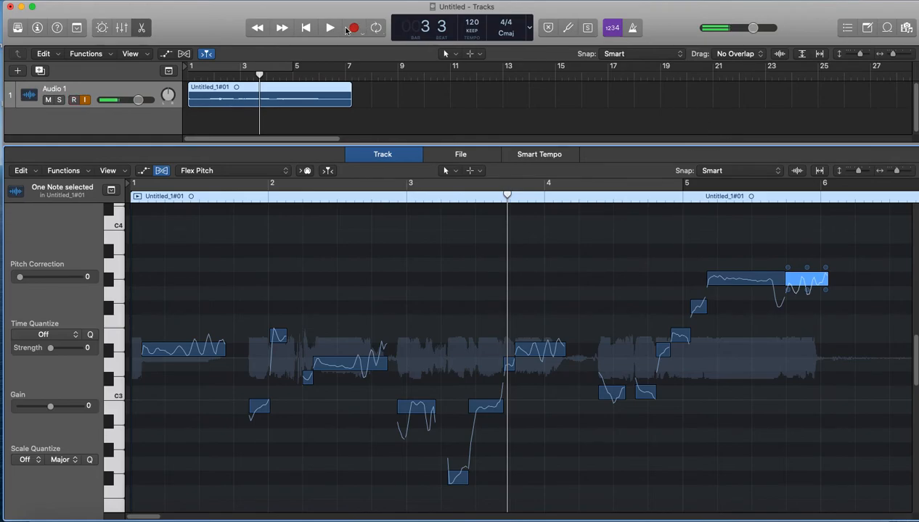
Play the whole take from the beginning, return the playhead to bar 1, and deselect the last note
key("Return")
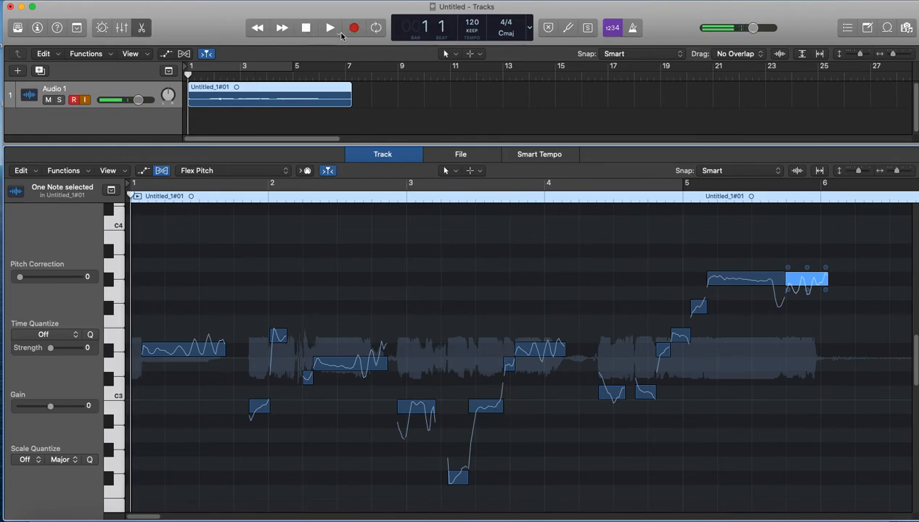
left_click(330, 29)
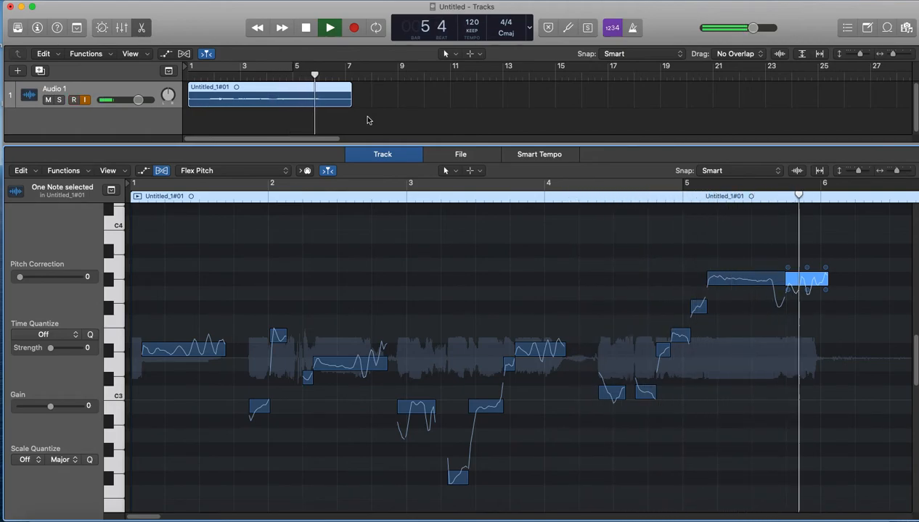
left_click(305, 27)
left_click(305, 27)
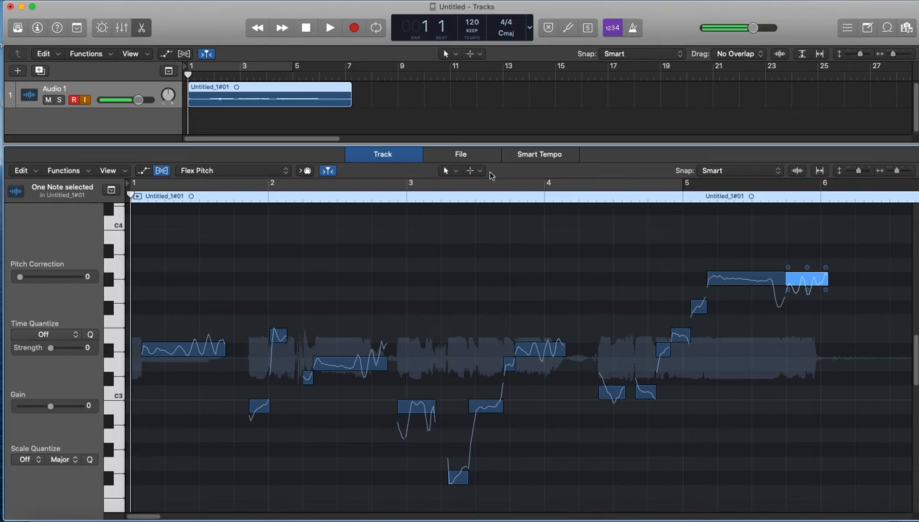
left_click(435, 299)
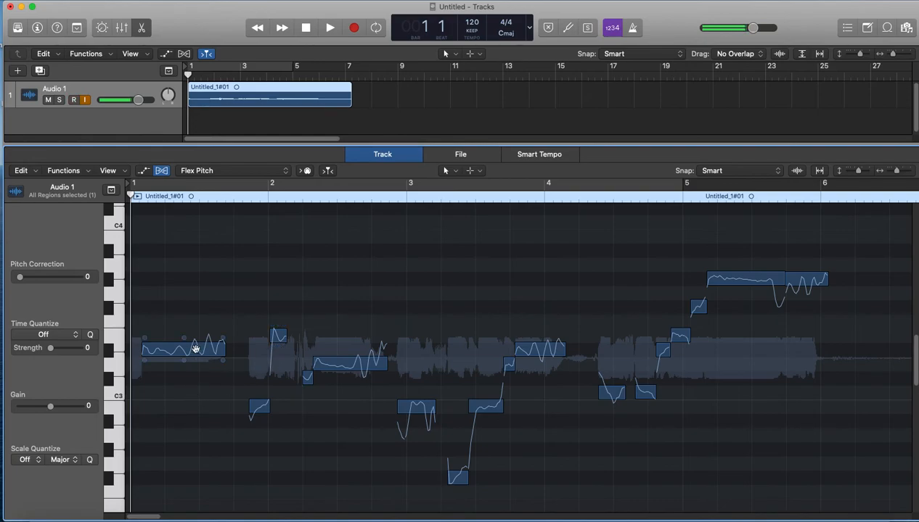
Try raising the first note a semitone and shifting its fine pitch down and up, and move it back to D#3
mouse_move(195, 349)
left_mouse_down()
mouse_move(194, 341)
mouse_move(196, 352)
left_mouse_up()
mouse_move(185, 334)
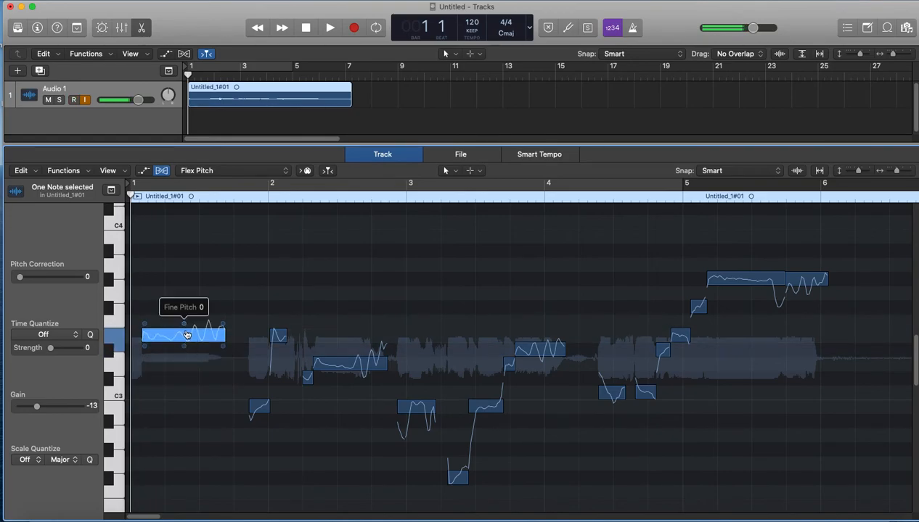
left_click_drag(186, 335, 207, 518)
mouse_move(187, 336)
left_click_drag(187, 336, 197, 266)
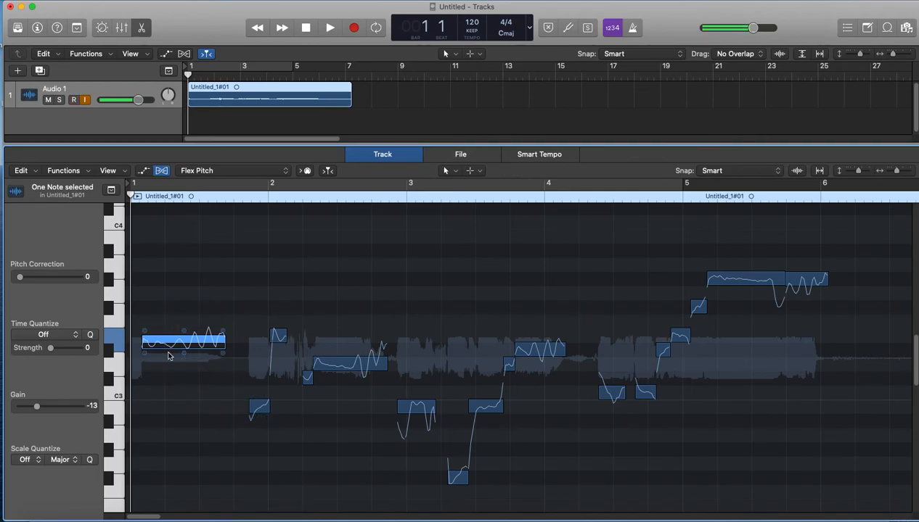
left_click_drag(184, 330, 173, 349)
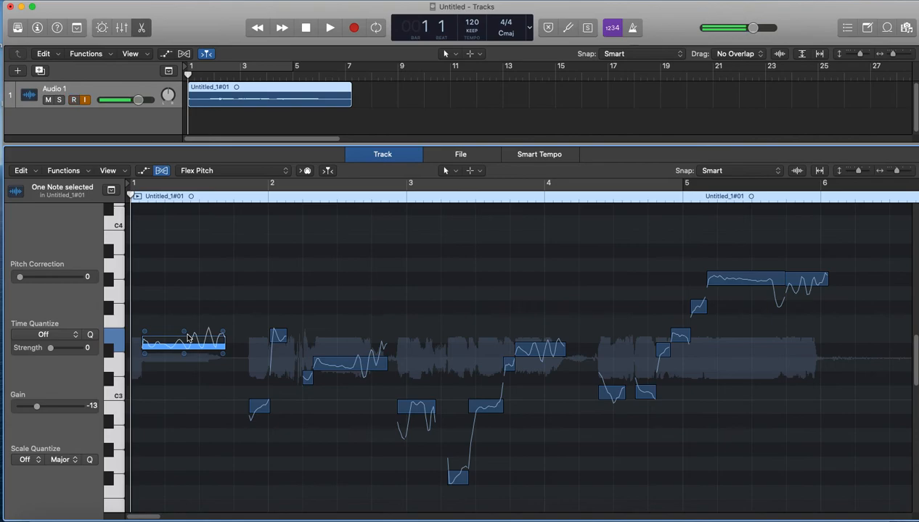
mouse_move(186, 338)
left_mouse_down()
mouse_move(186, 350)
mouse_move(187, 329)
left_mouse_up()
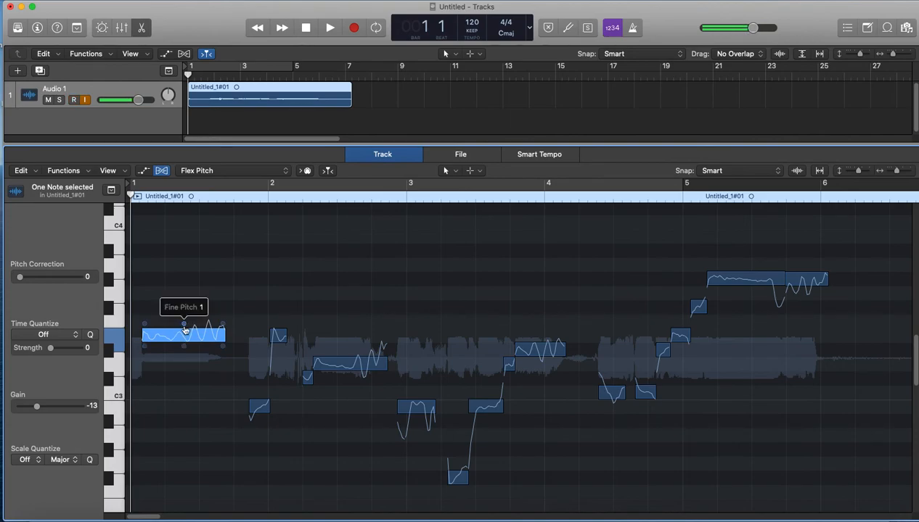
left_click_drag(177, 335, 176, 350)
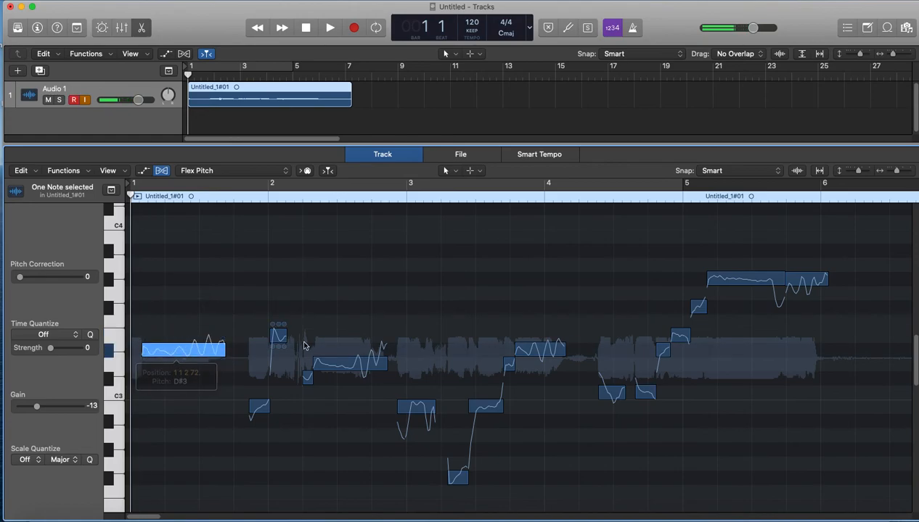
Raise the long note in bar 2 by one semitone and lower the long note late in bar 3 by two semitones
left_click(350, 335)
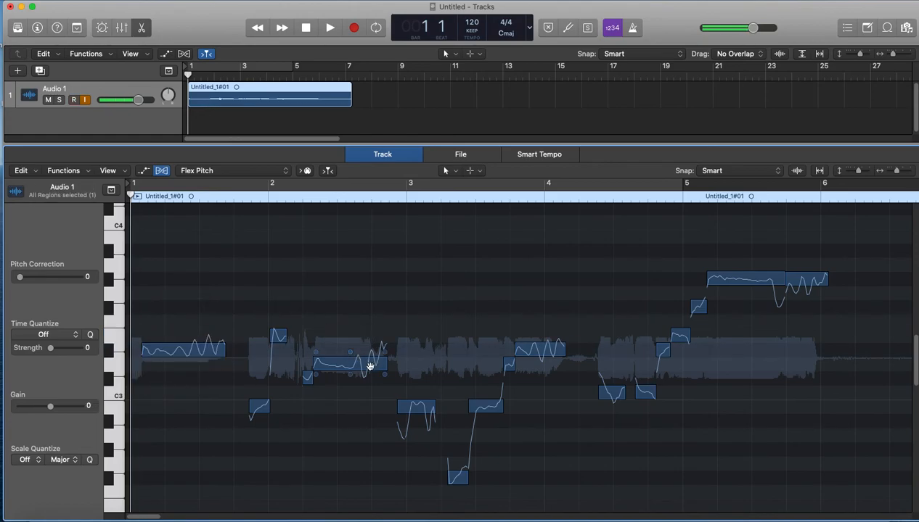
left_click_drag(370, 368, 370, 354)
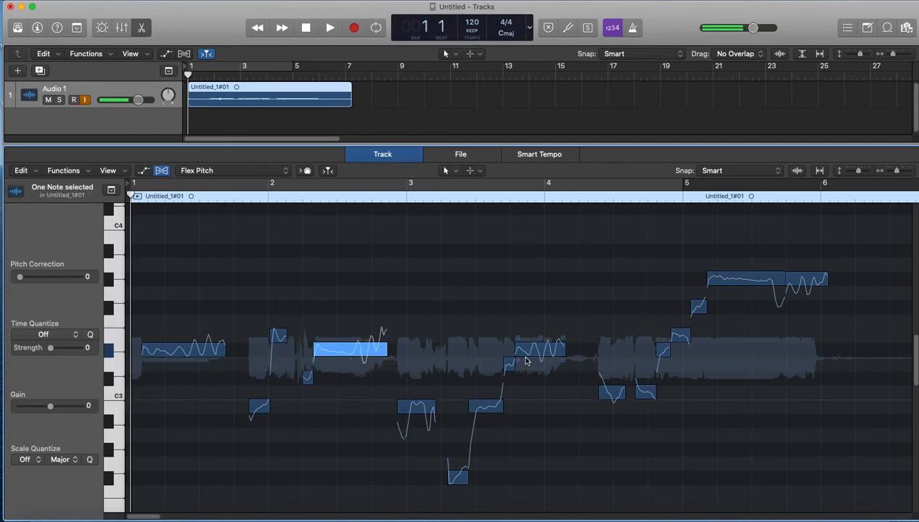
left_click_drag(535, 352, 535, 380)
left_click(469, 351)
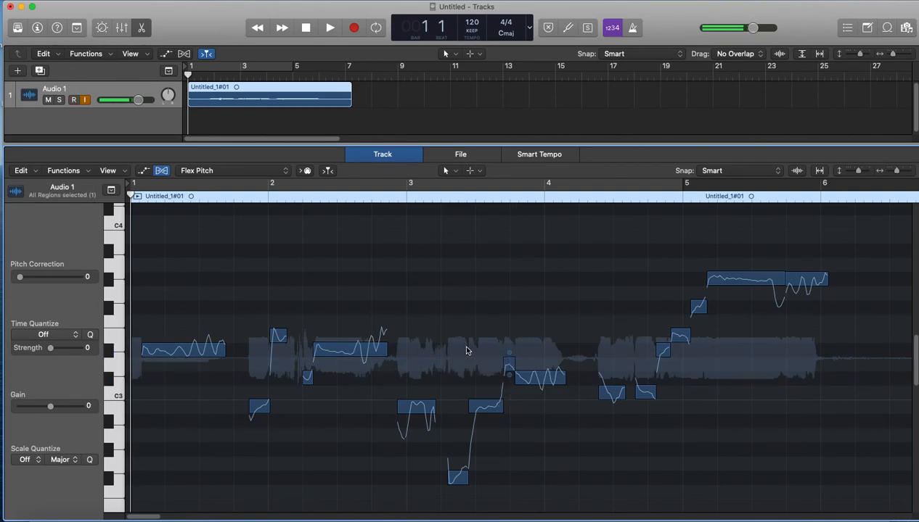
Play the take from bar 1 to the end of bar 5 to hear the altered melody
mouse_move(349, 341)
left_click(319, 31)
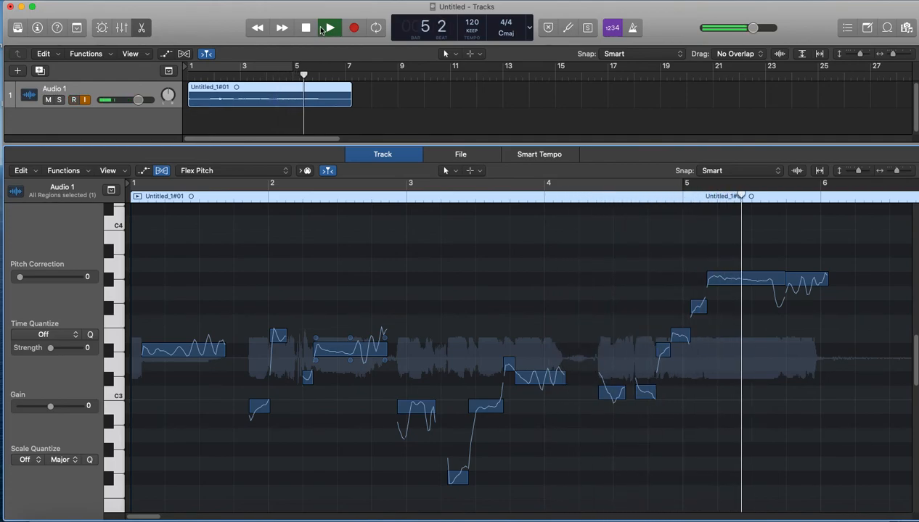
left_click(312, 29)
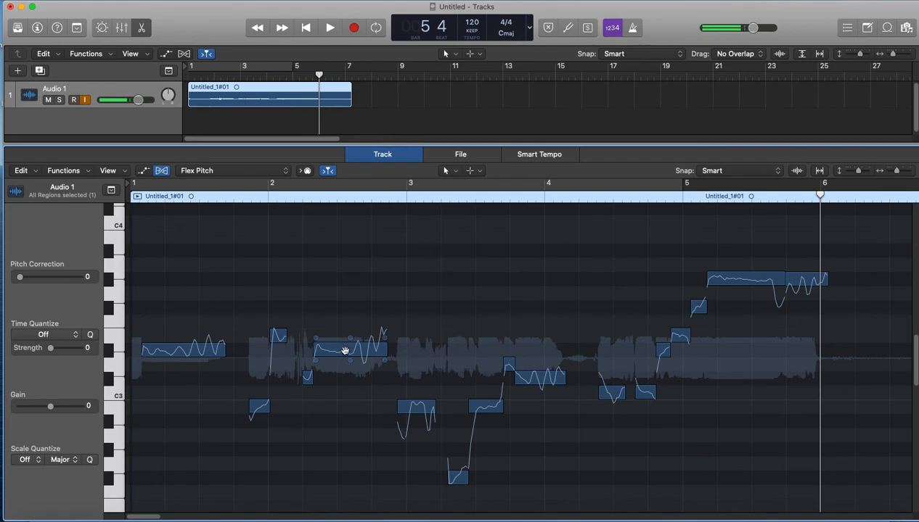
Undo the last three note pitch changes and move the first note back down to D#3
key("super+z")
key("super+z")
key("super+z")
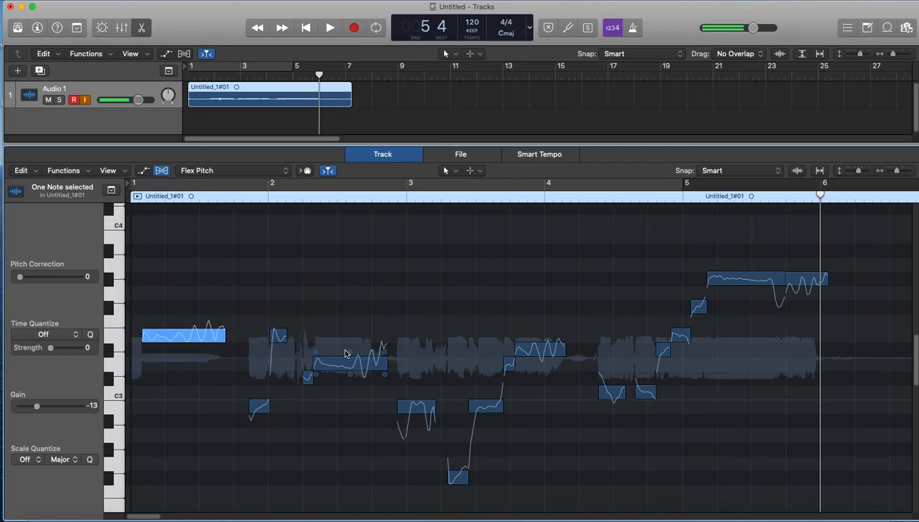
left_click_drag(154, 338, 175, 352)
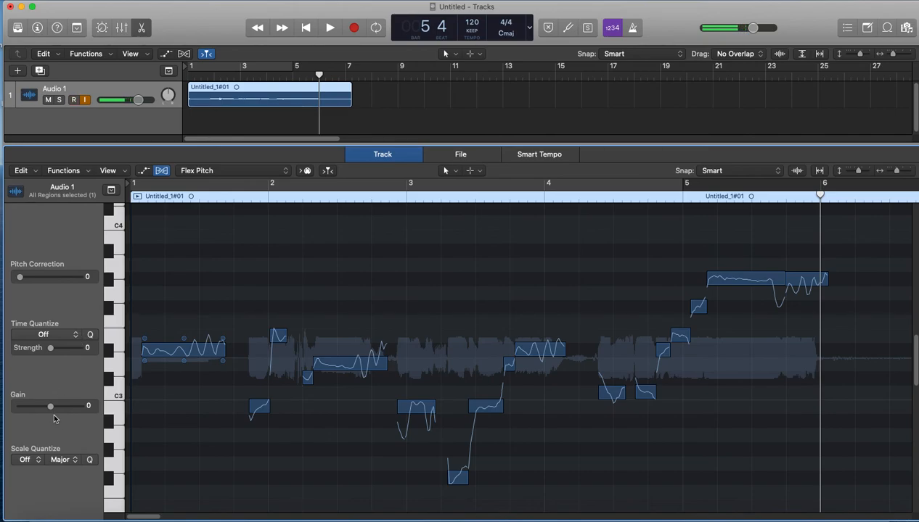
Try raising the first note's gain to 0.0 dB and further to 6
left_click(207, 343)
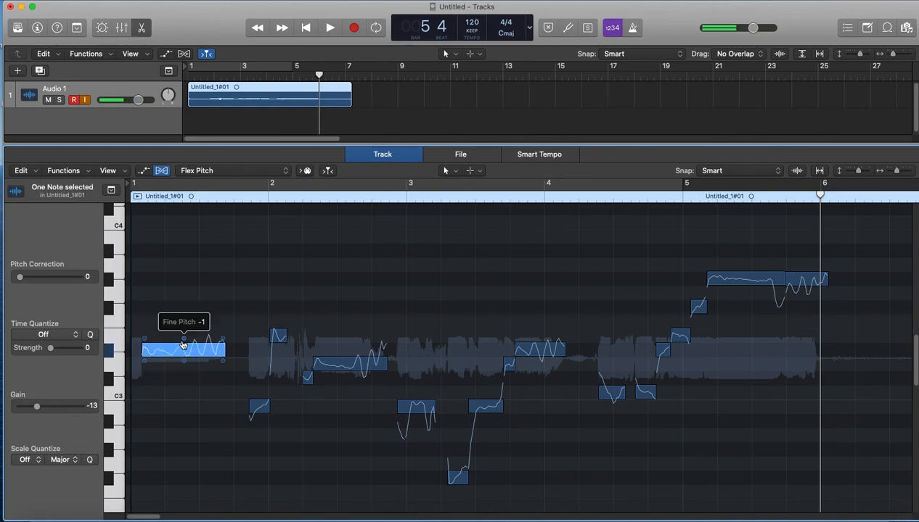
left_click_drag(152, 356, 134, 295)
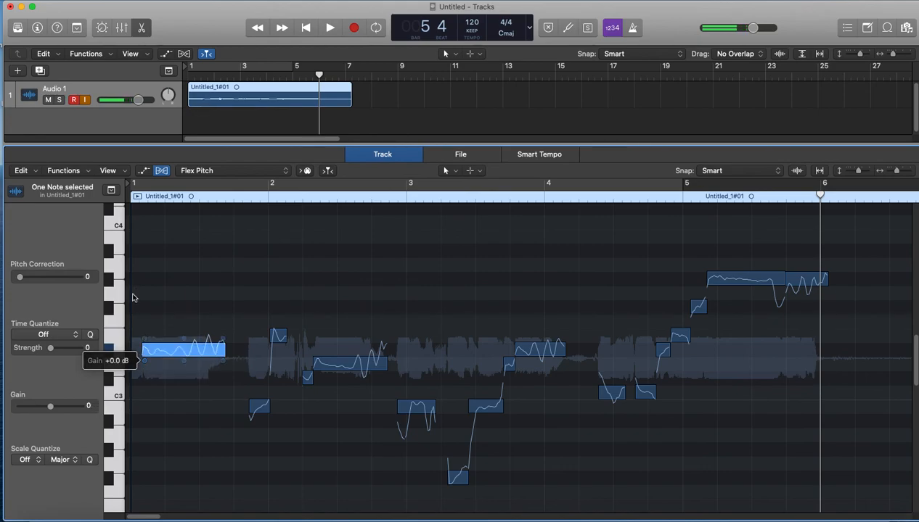
left_click_drag(51, 410, 56, 412)
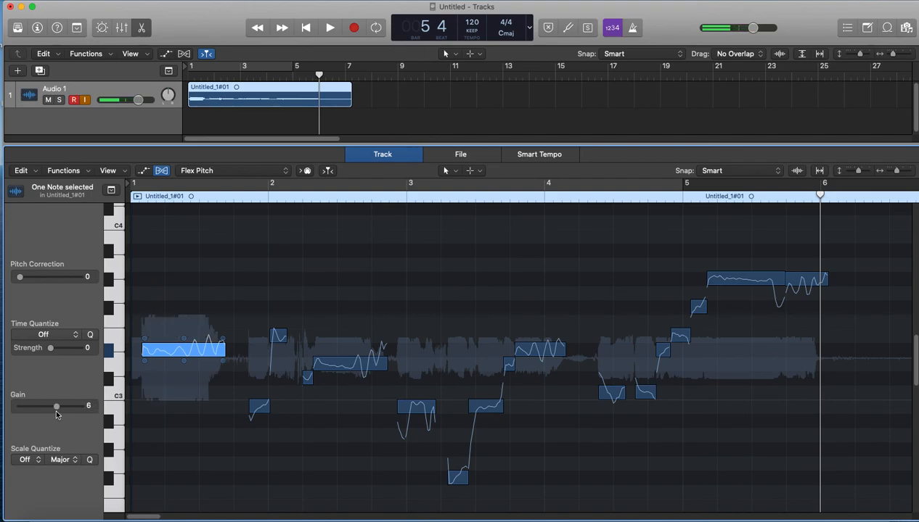
Select the first three notes individually to compare their gain values, ending with the first note selected
left_click(258, 406)
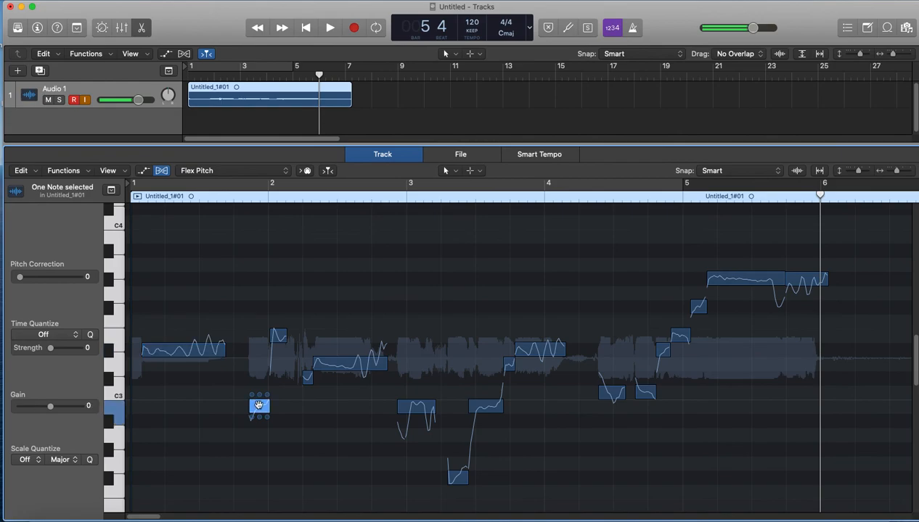
left_click(278, 336)
left_click(166, 373)
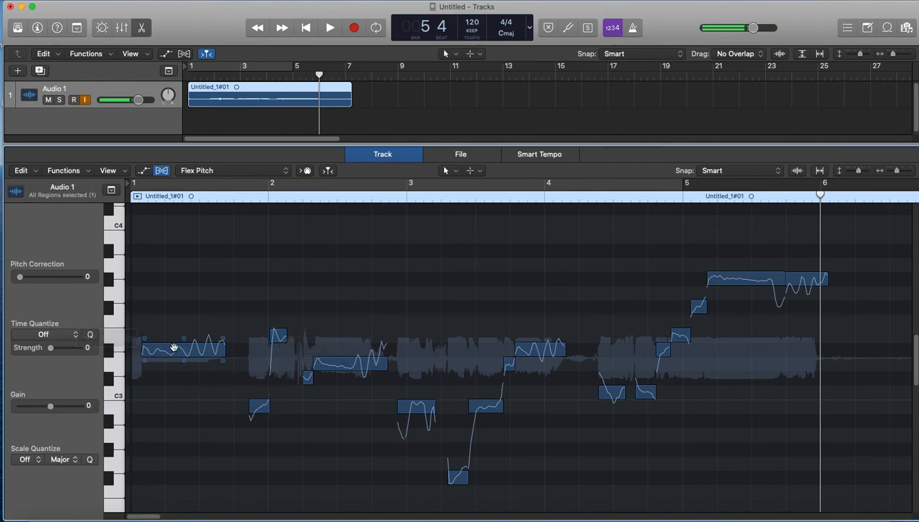
left_click(174, 348)
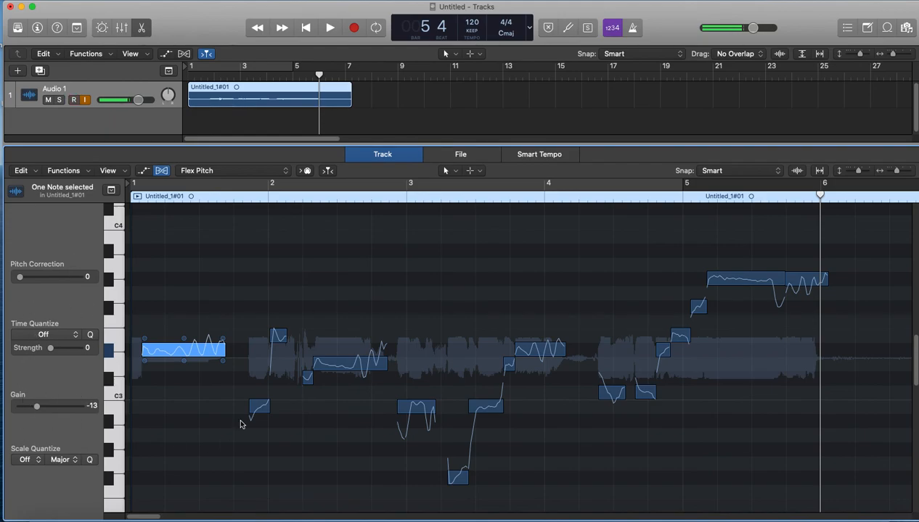
Select all notes, try a Time Quantize of 1/8 Note, turn it off again, and deselect the notes
key("super+a")
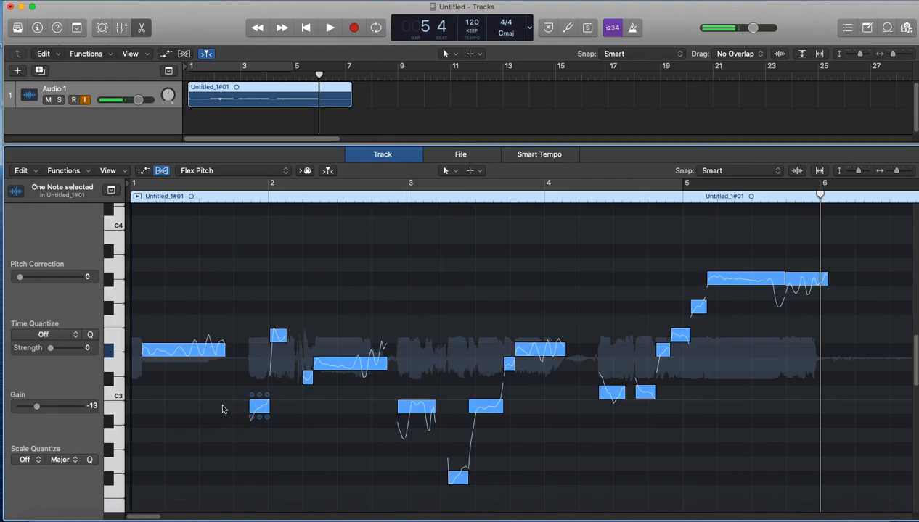
left_click(70, 336)
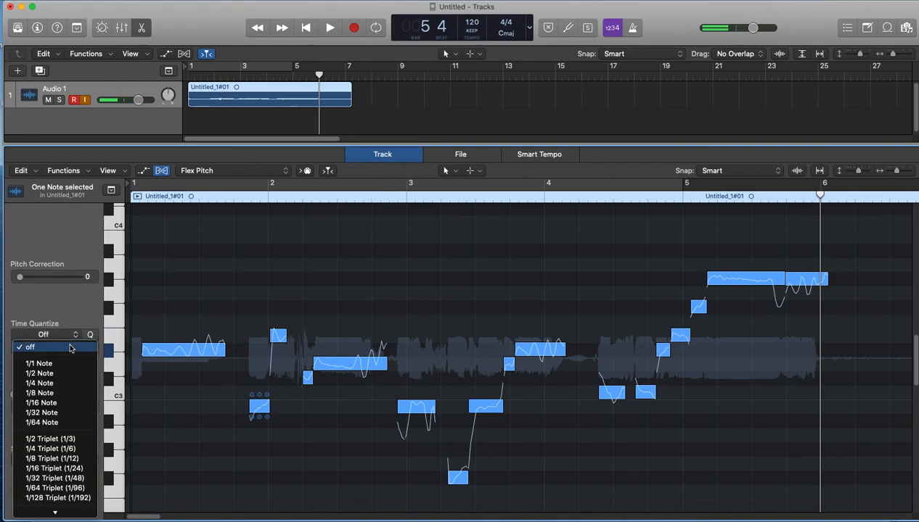
left_click(71, 386)
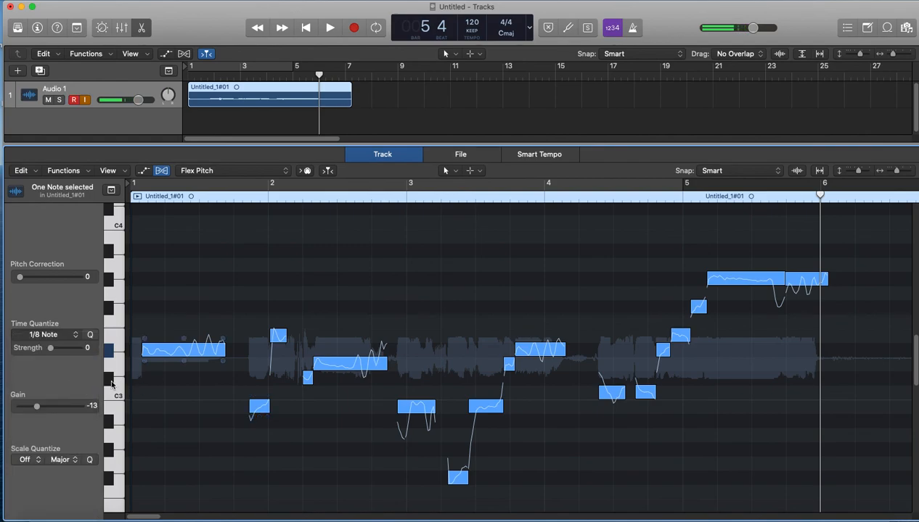
left_click(70, 336)
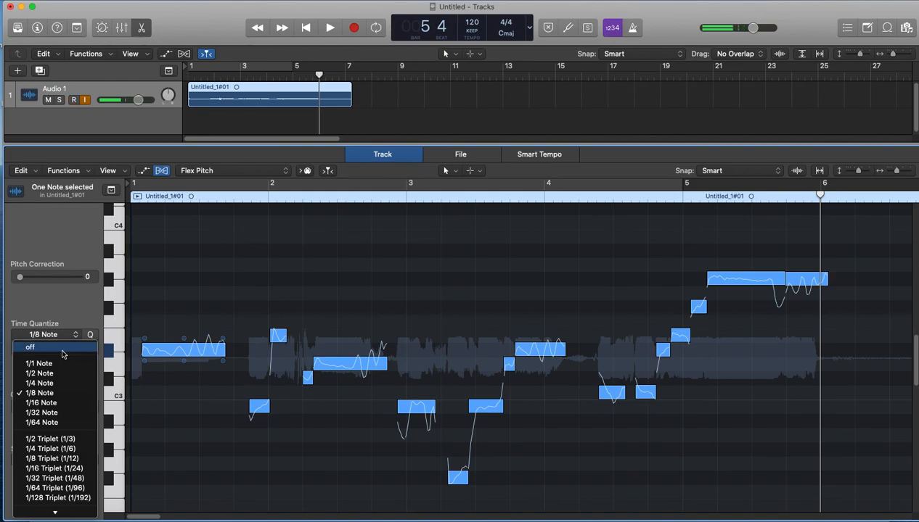
left_click(62, 350)
left_click(175, 410)
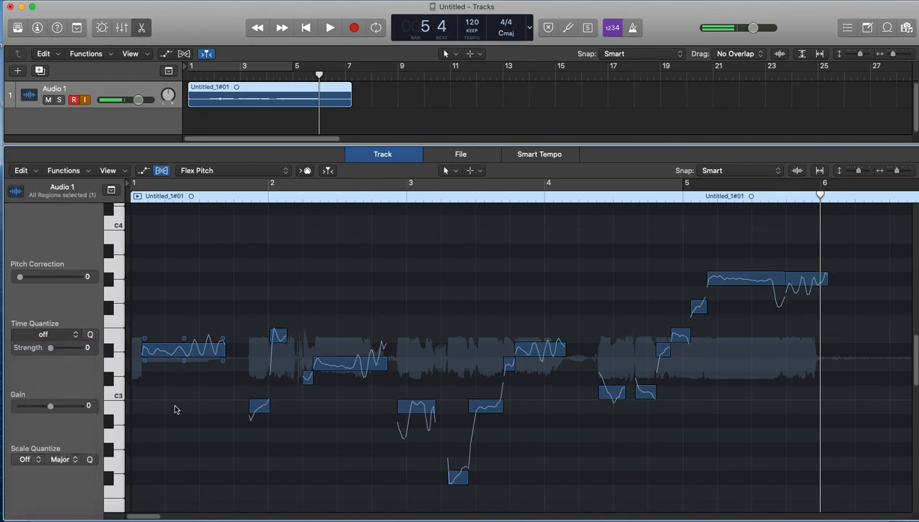